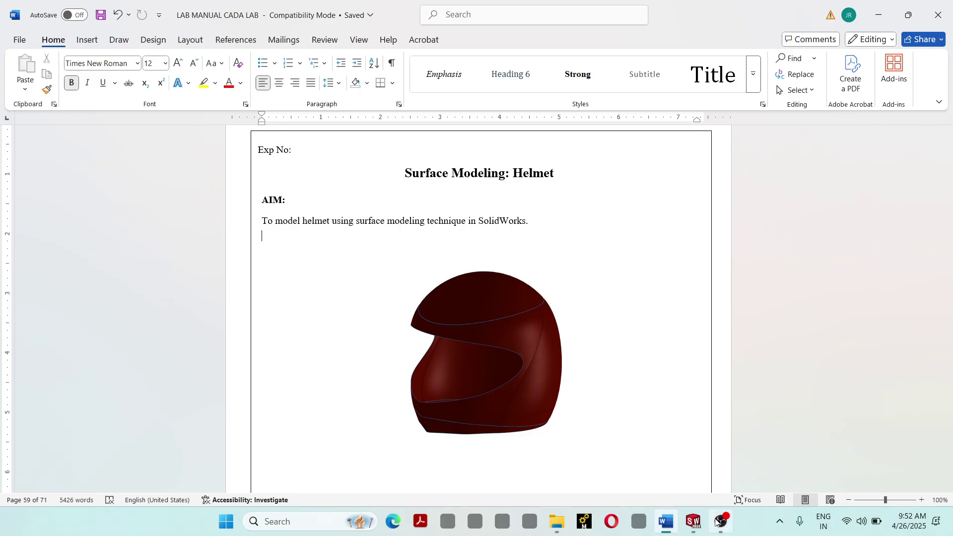
Step: Switch to SOLIDWORKS, create a new part document and set its units to MMGS (millimeter, gram, second)
left_click(694, 521)
mouse_move(42, 15)
left_click(74, 10)
left_click(96, 28)
left_click(76, 10)
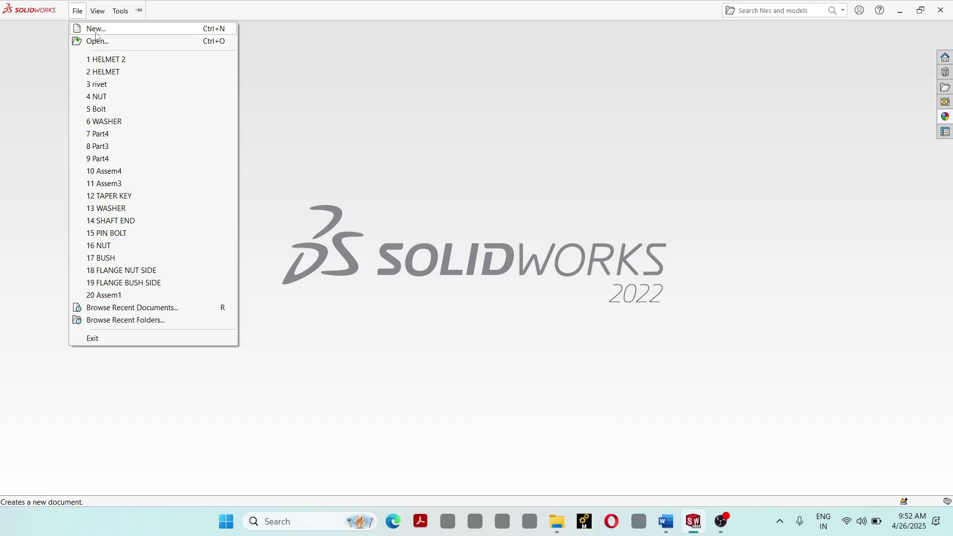
left_click(93, 28)
left_click(220, 124)
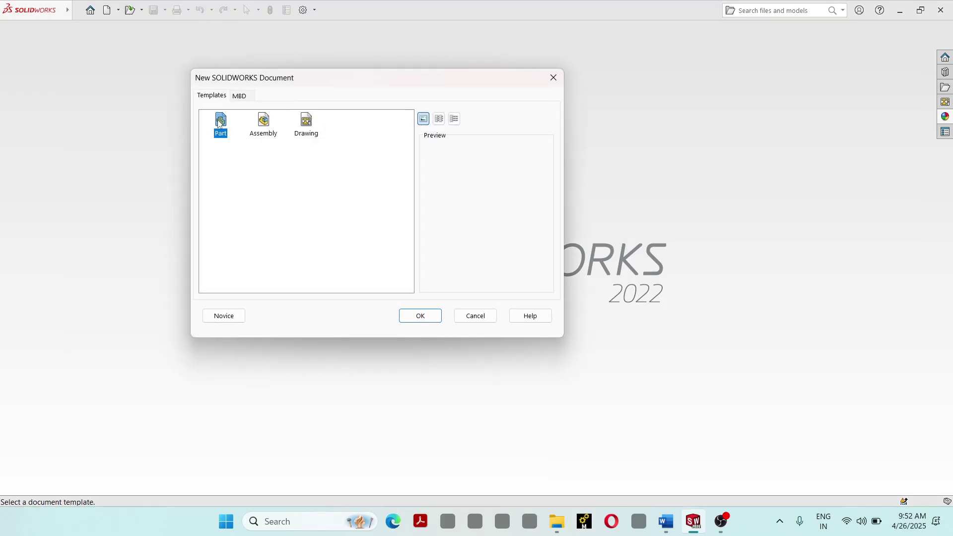
left_click(421, 316)
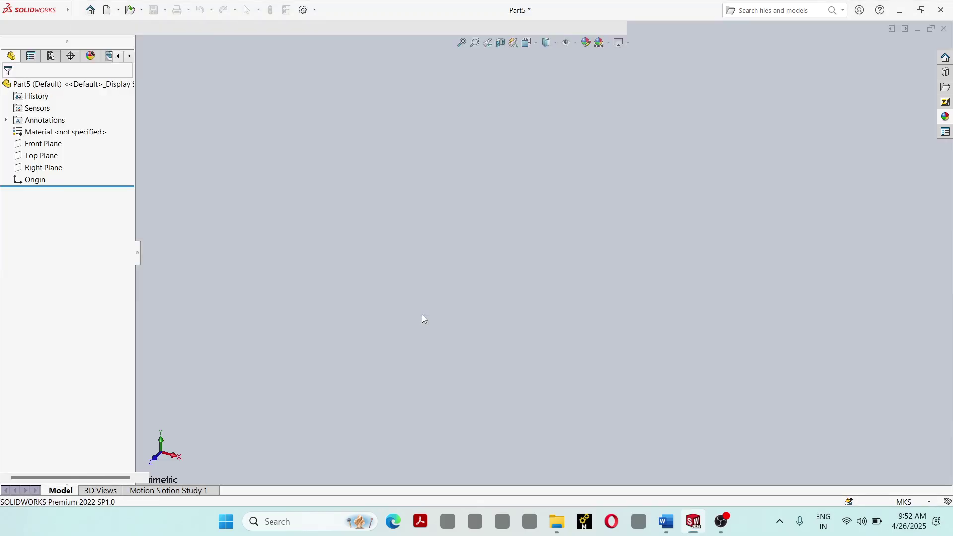
left_click(926, 502)
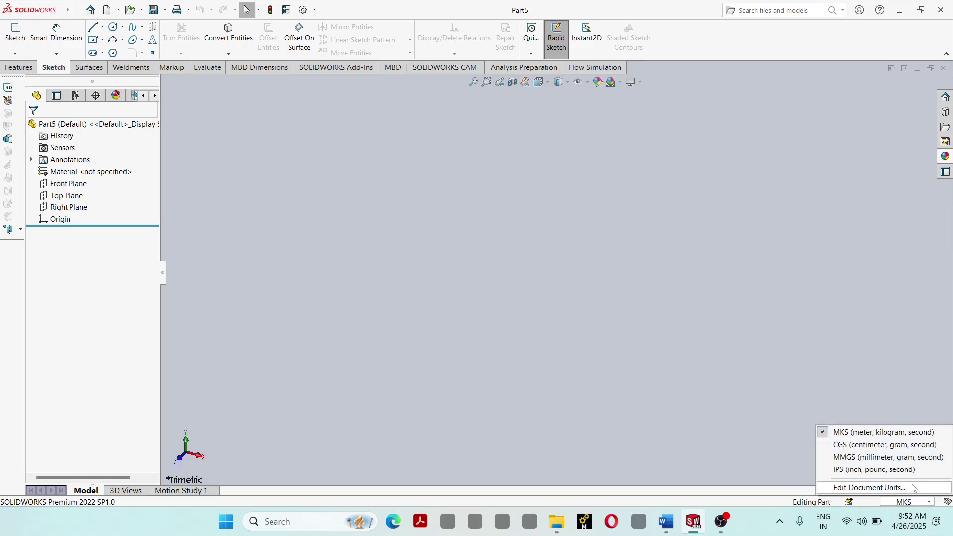
left_click(896, 458)
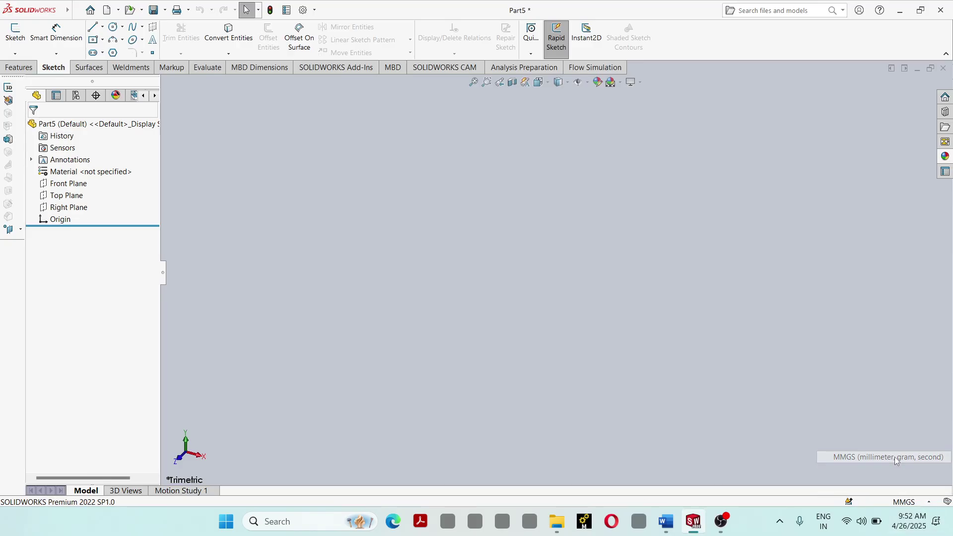
Step: Sketch a circle about 116 mm in diameter on the Top Plane, centred on the origin
left_click(73, 199)
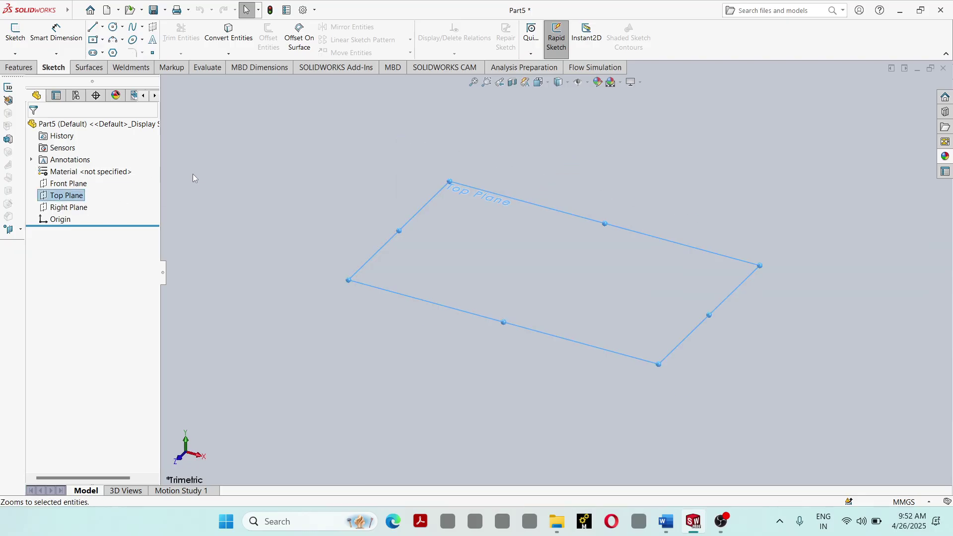
left_click(114, 28)
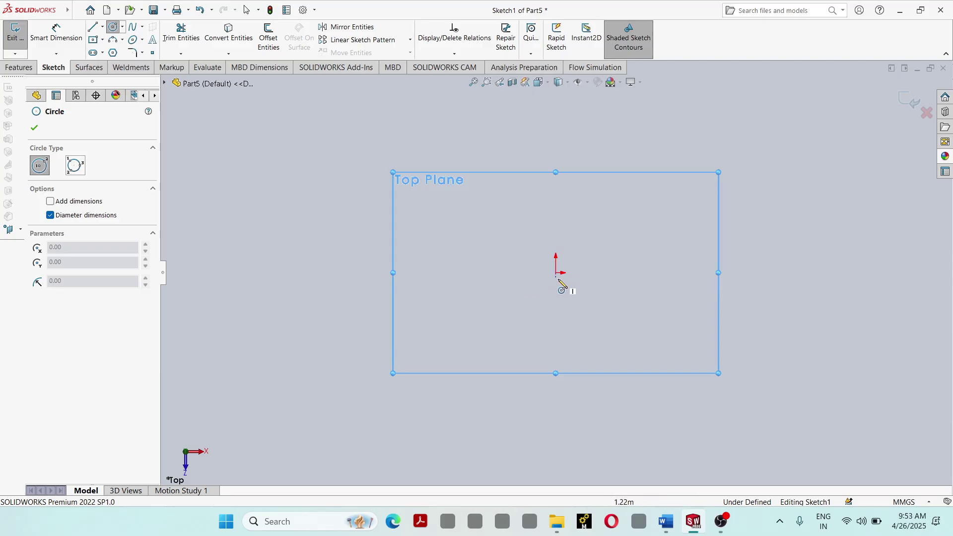
left_click(556, 273)
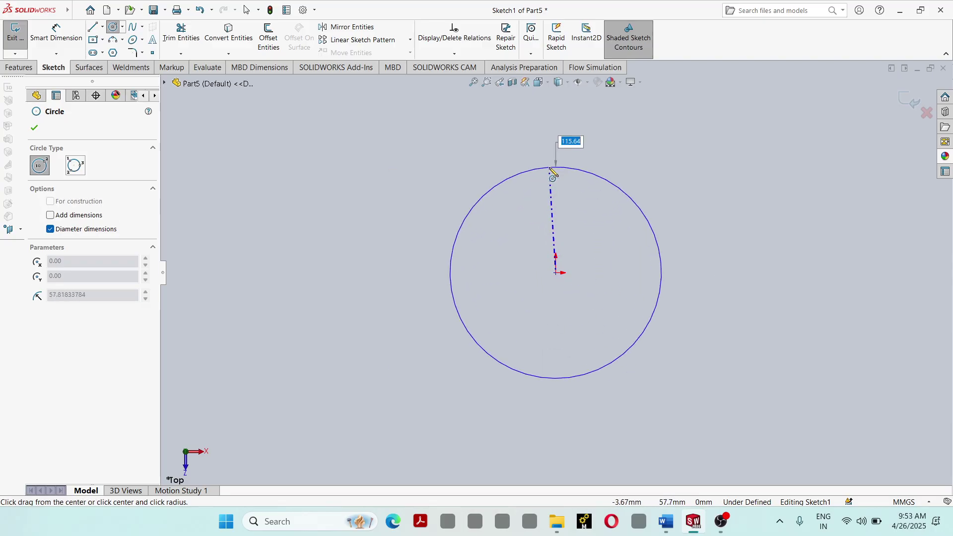
left_click(556, 168)
left_click(34, 128)
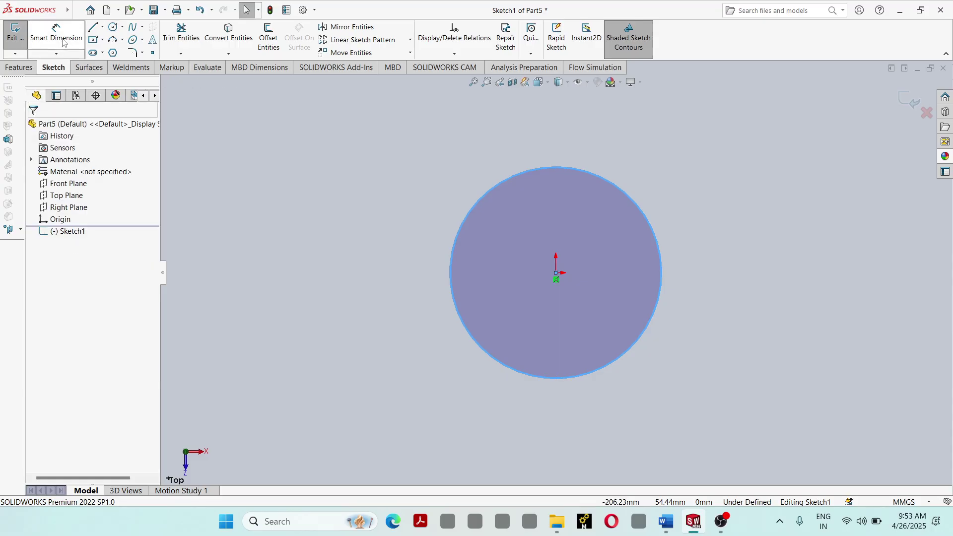
Step: Dimension the circle's diameter at 150 mm and delete the dimension once the circle has been resized
left_click(56, 34)
left_click(559, 172)
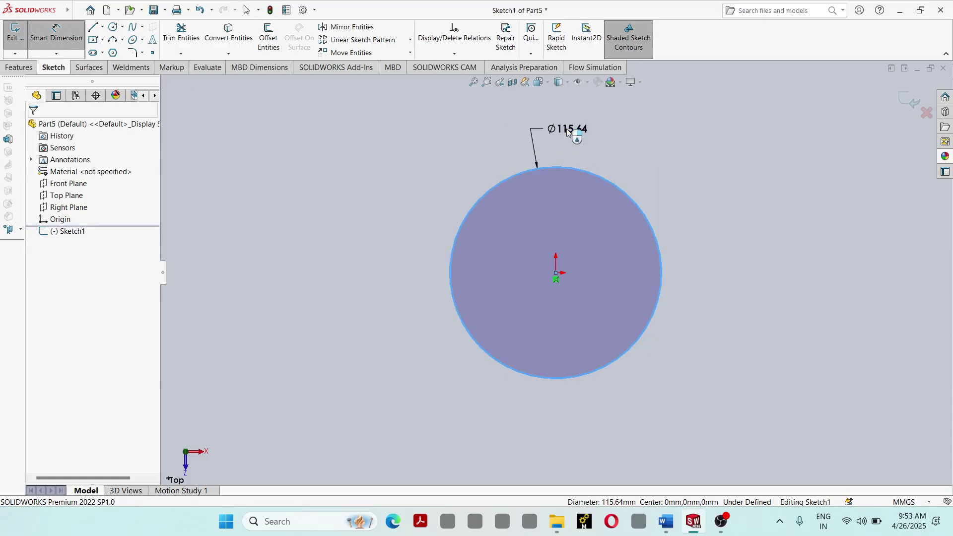
left_click(568, 130)
type("150")
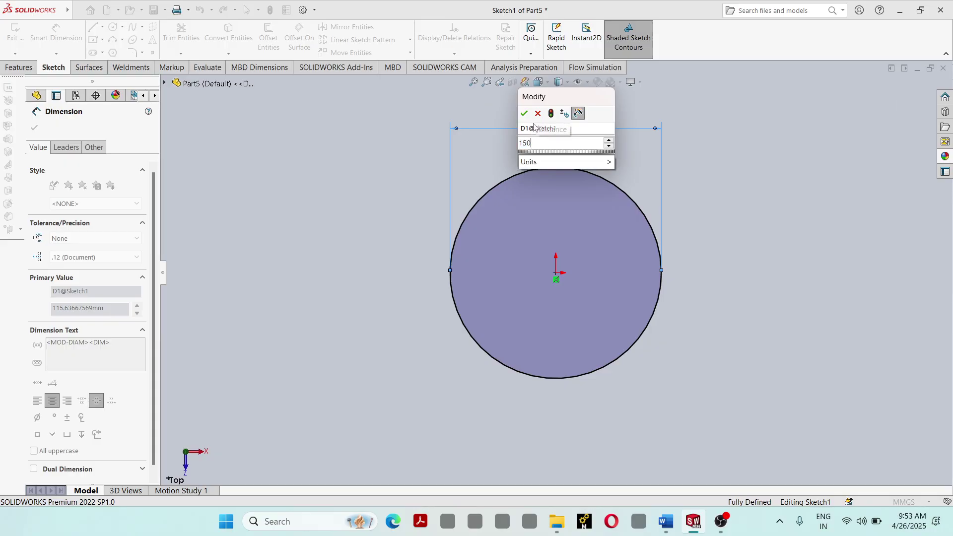
left_click(525, 114)
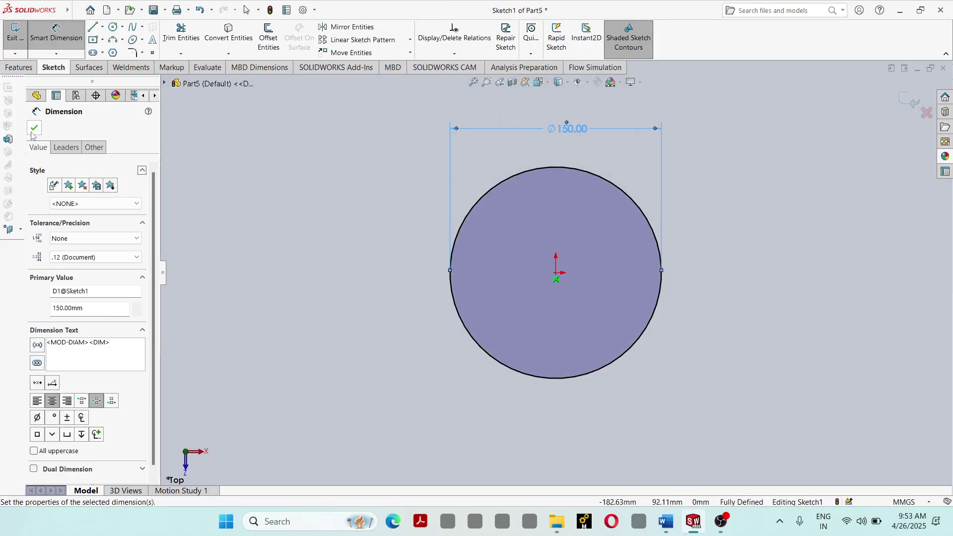
left_click(32, 129)
left_click(569, 130)
key("Delete")
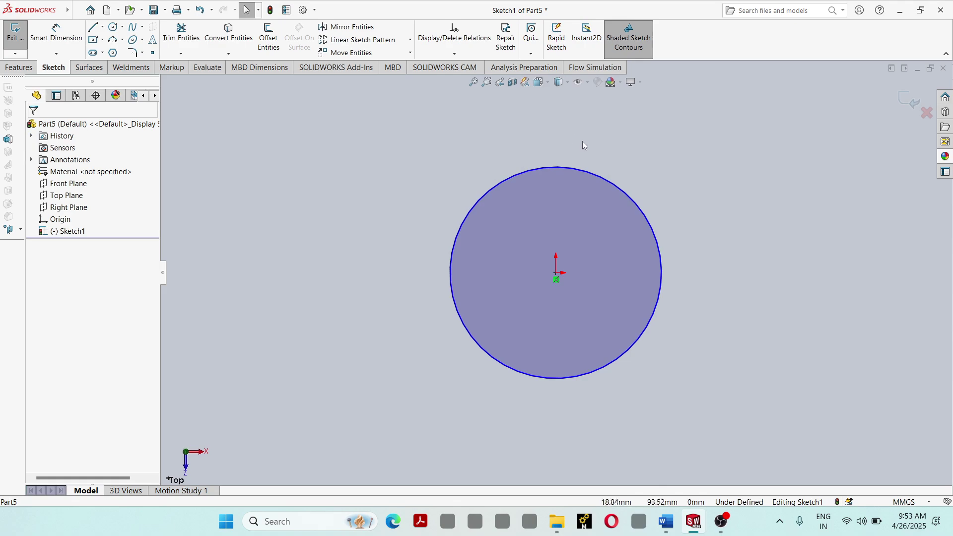
Step: Draw a roughly horizontal centerline across the lower part of the circle, about 42 mm below the origin and extending past both sides
left_click(102, 27)
left_click(114, 47)
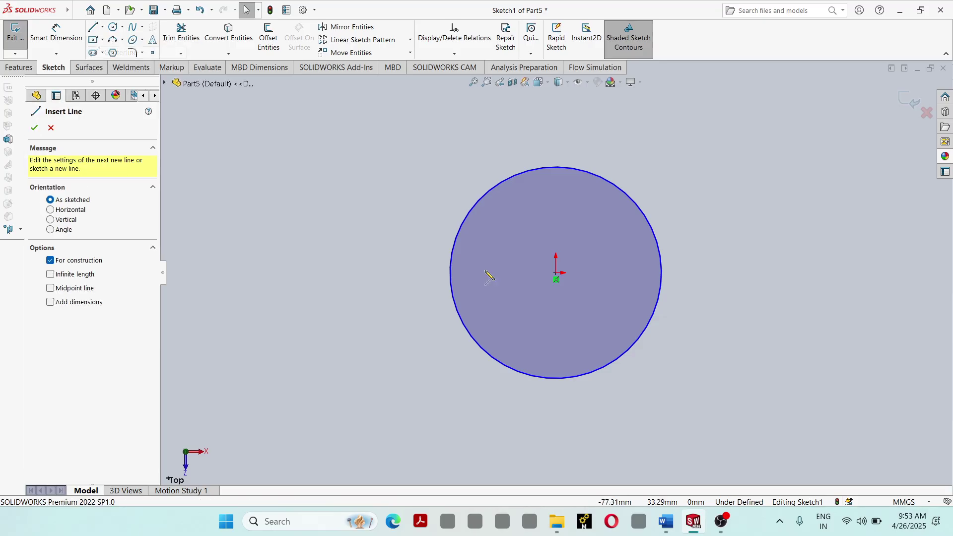
left_click(409, 329)
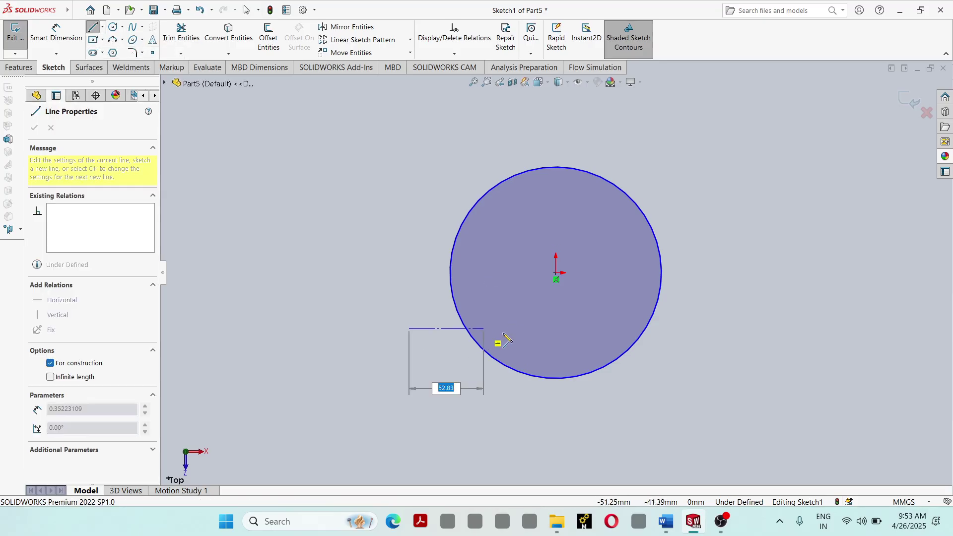
left_click(690, 331)
key("Escape")
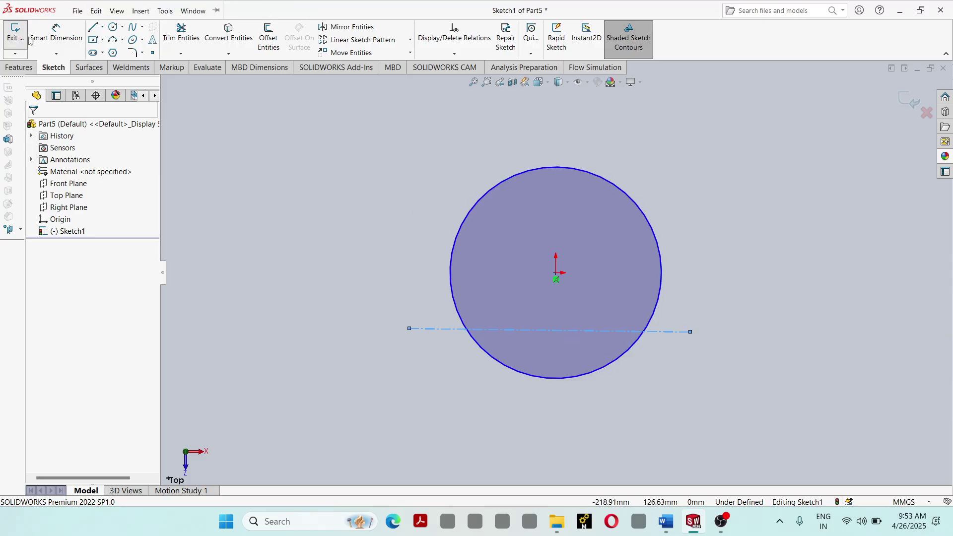
left_click(56, 32)
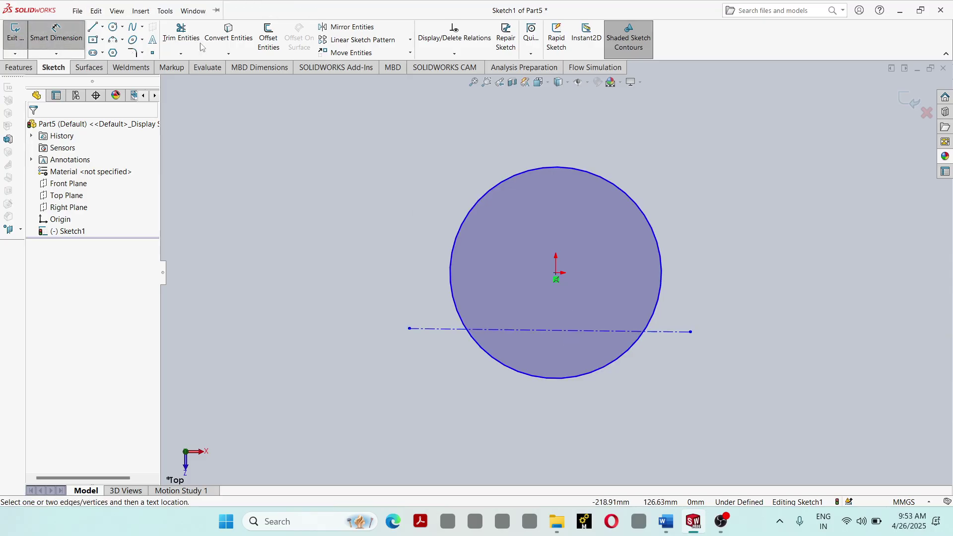
left_click(556, 274)
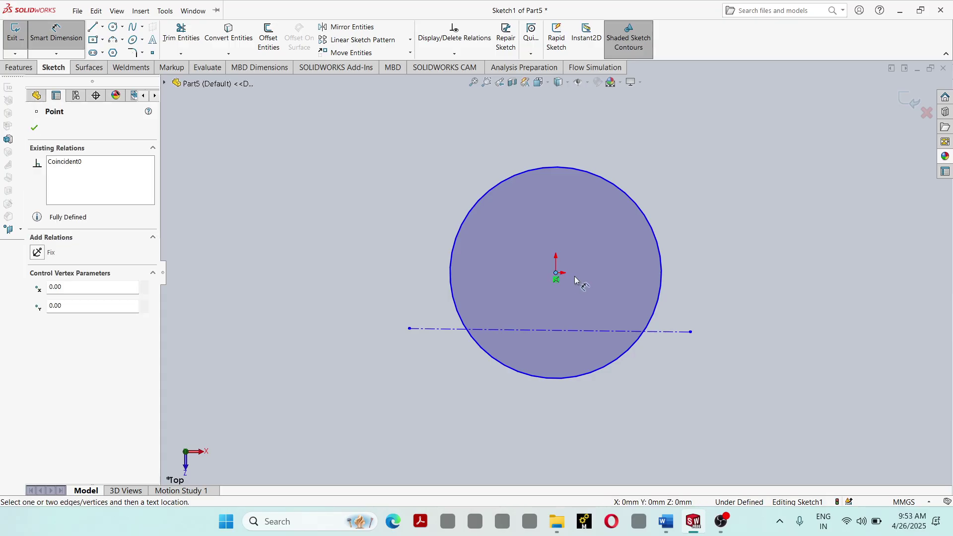
left_click(34, 128)
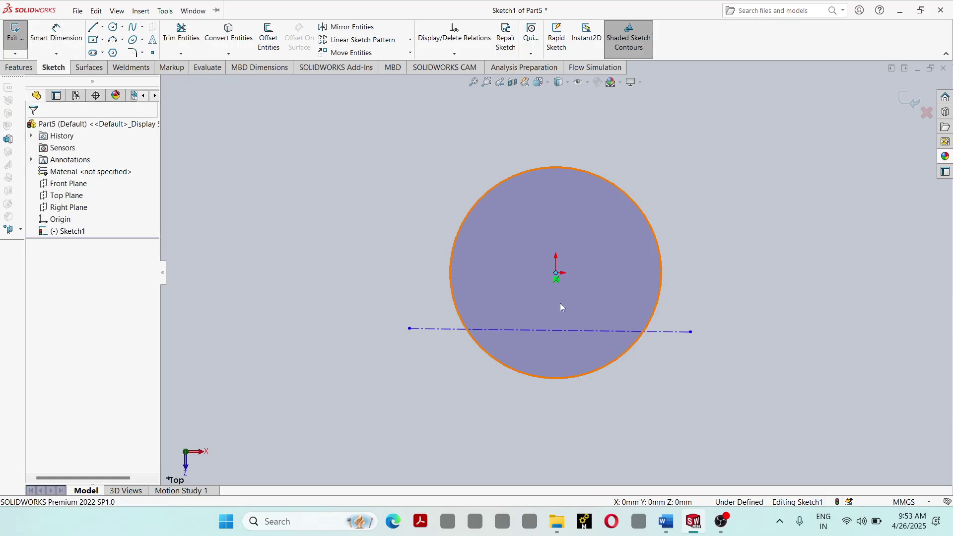
left_click(556, 273)
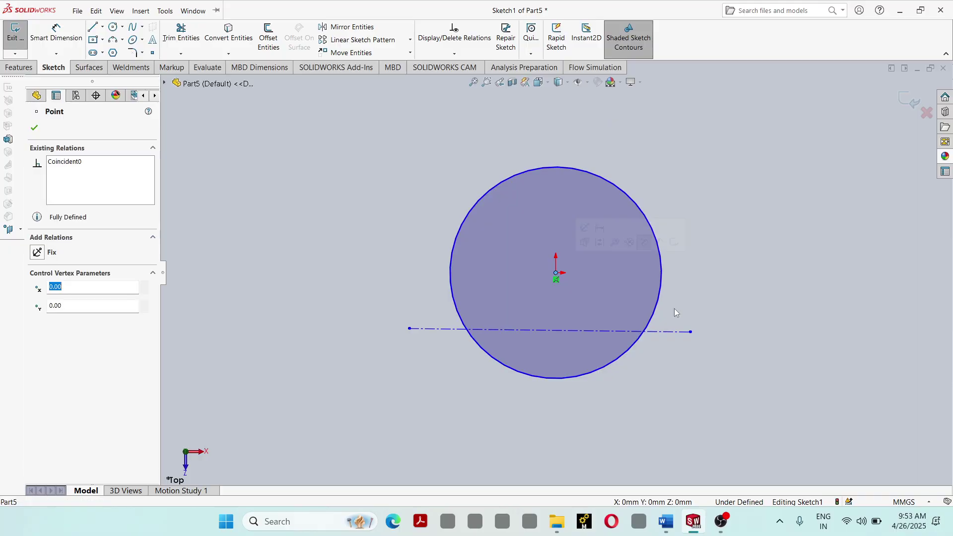
left_click(690, 332)
Step: Set the vertical distance from the origin to the centerline's right endpoint to 36 mm, and remove that dimension once applied
right_click_drag(549, 279, 549, 234)
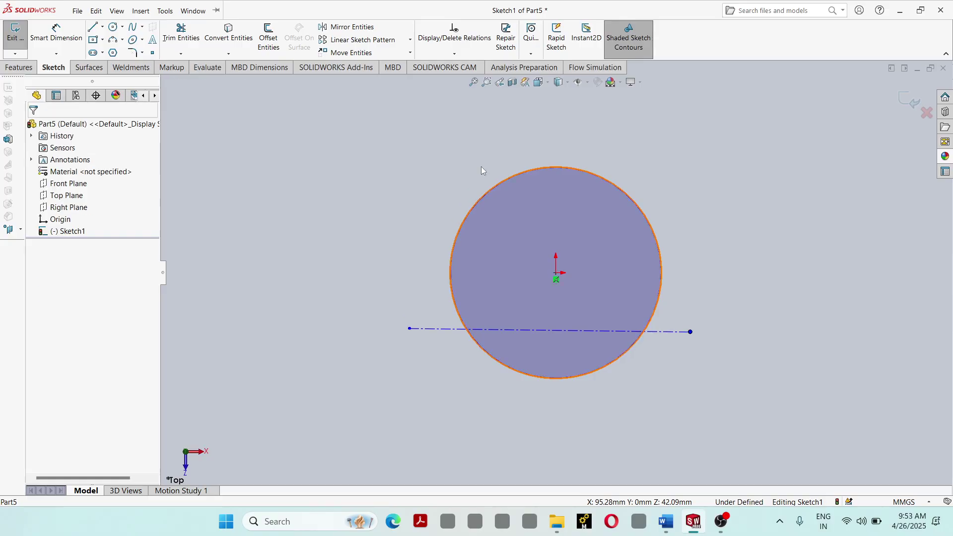
left_click(556, 273)
left_click(690, 332)
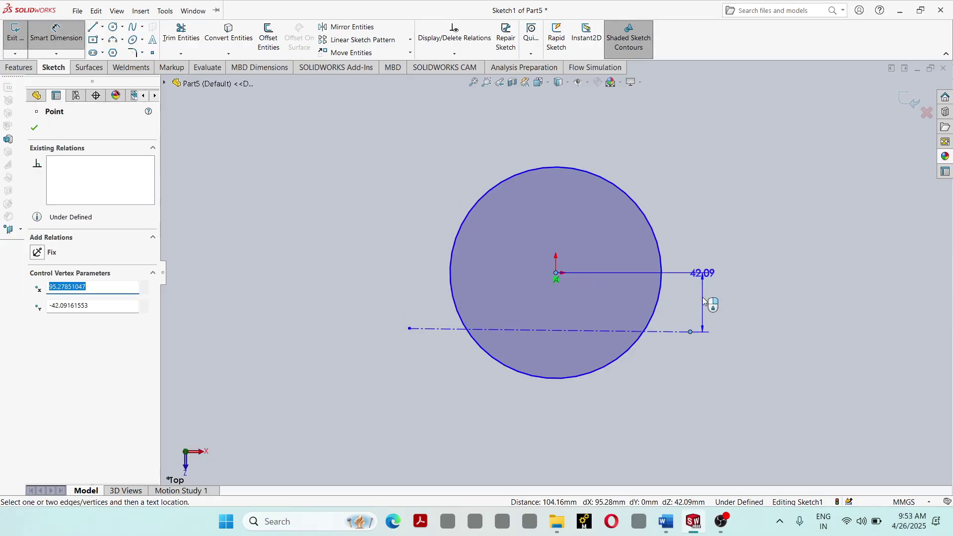
left_click(722, 317)
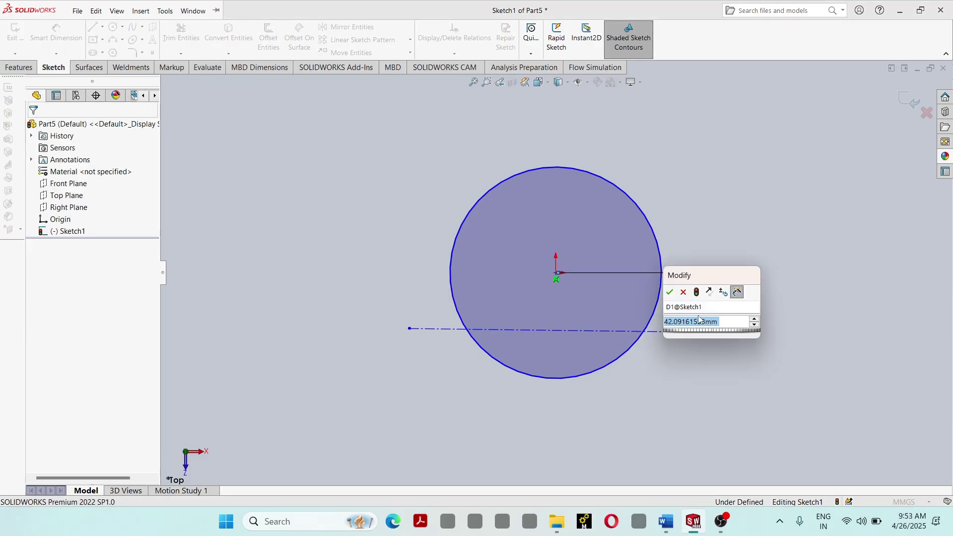
type("36")
key("Return")
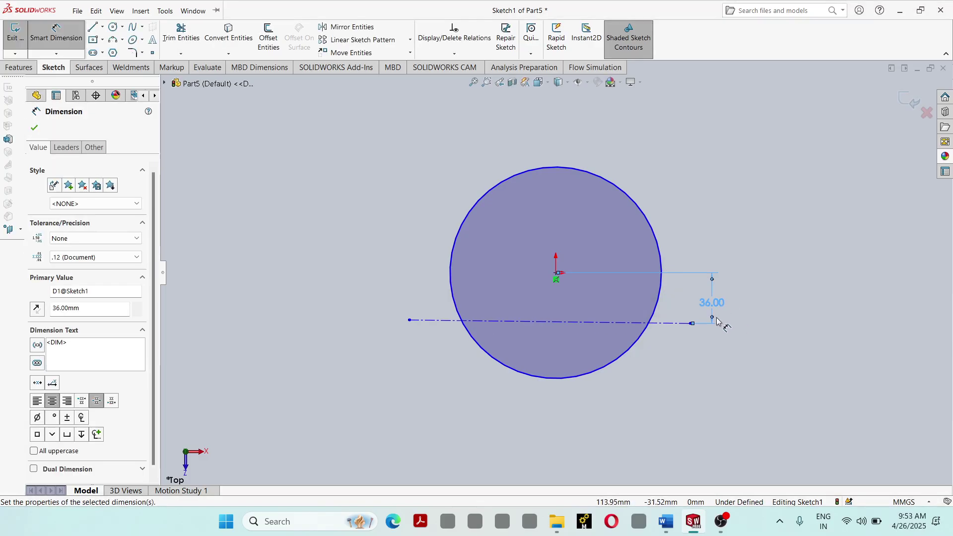
key("Escape")
key("Escape")
key("ctrl+z")
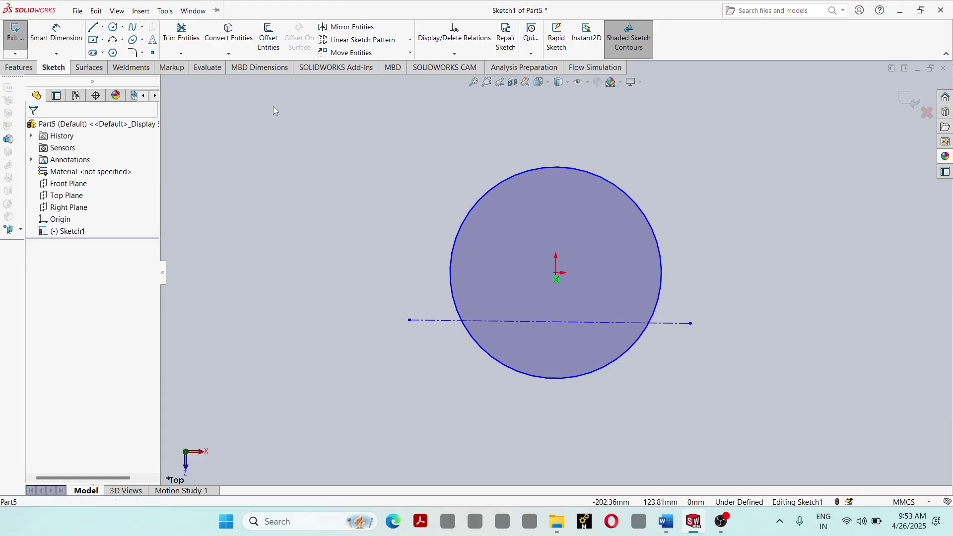
Step: Trim away the arc of the circle that lies below the horizontal centerline
left_click(181, 35)
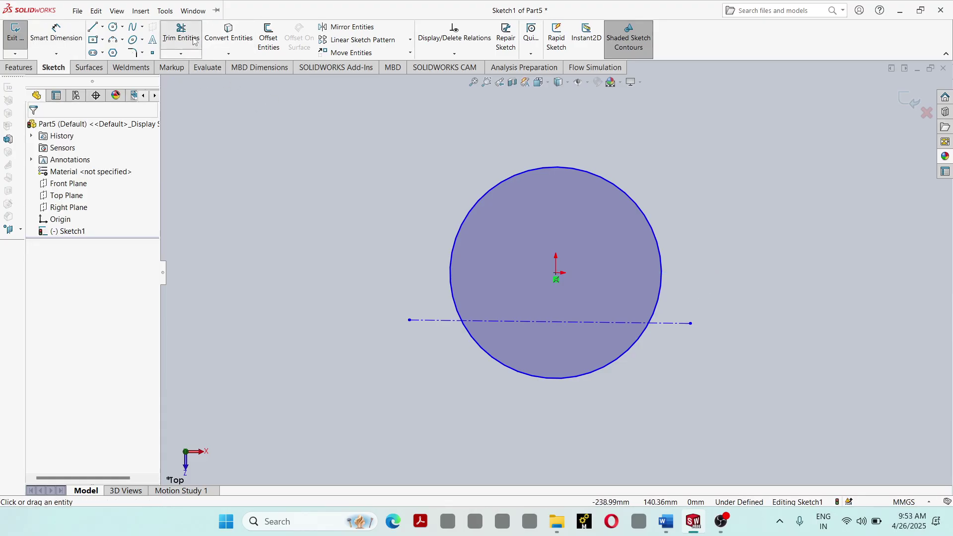
left_click(483, 352)
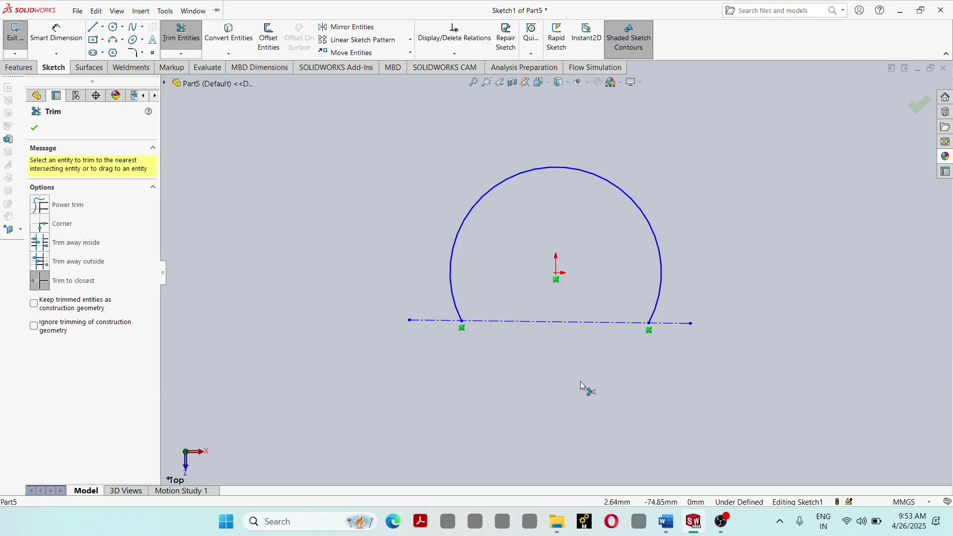
left_click(34, 129)
Step: Draw a vertical centerline about 119 mm long from the origin downward past the horizontal centerline
left_click(103, 27)
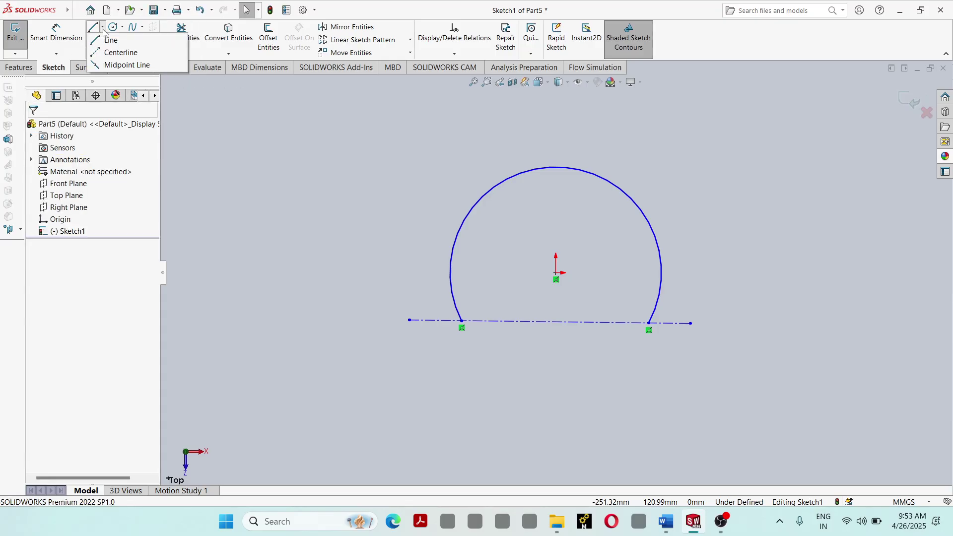
left_click(110, 53)
left_click(556, 274)
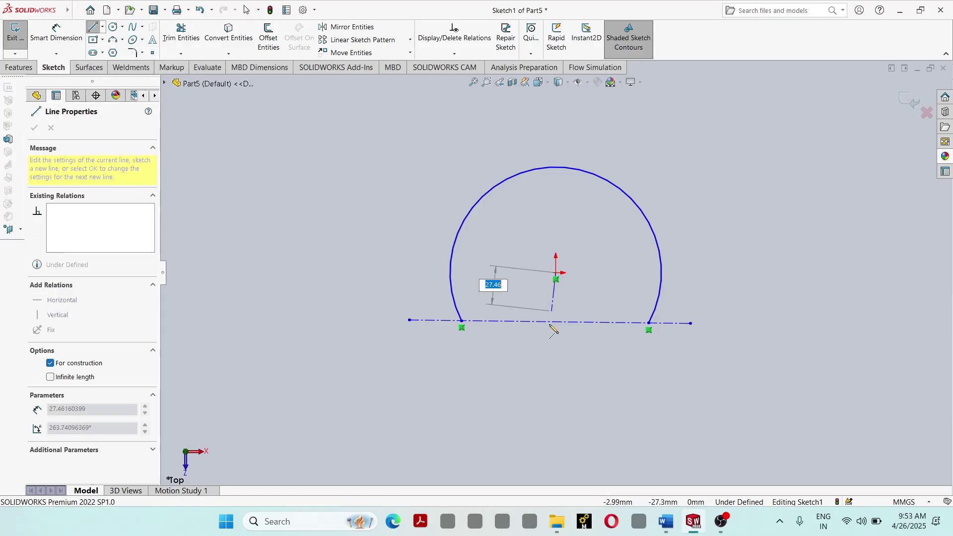
left_click(556, 439)
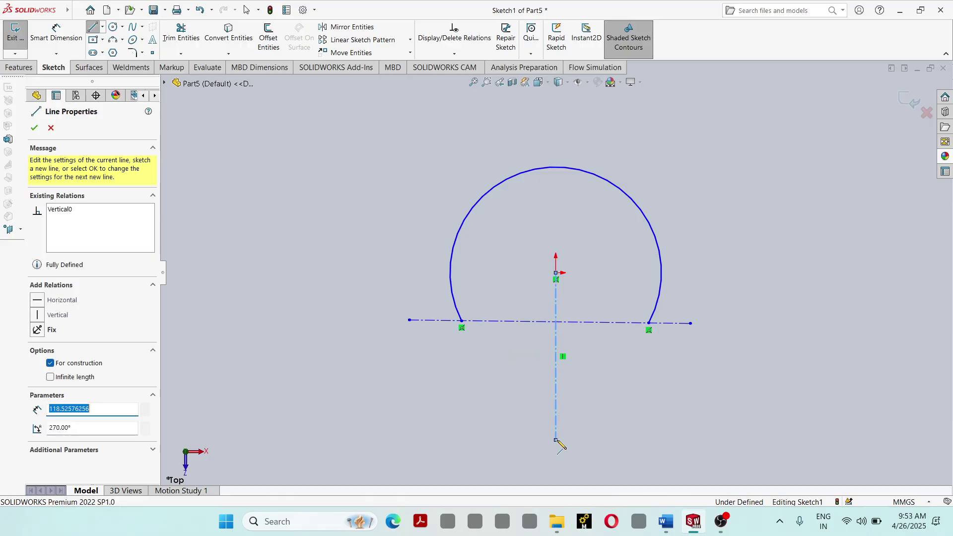
key("Escape")
key("Escape")
Step: Draw three connected lines from the arc's left end to the vertical centerline, the first about 31 mm and the last about 16 mm long
left_click(93, 29)
left_click(461, 322)
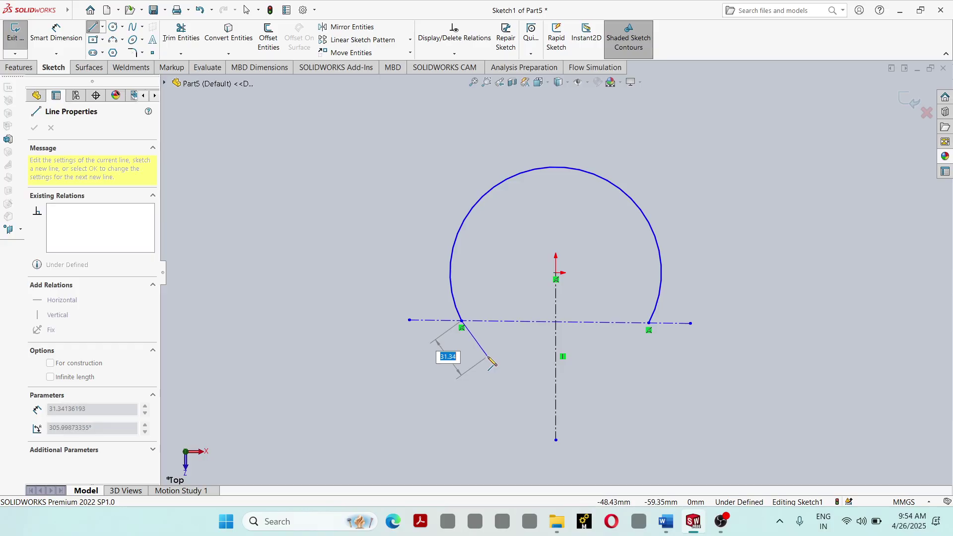
left_click(488, 356)
left_click(534, 377)
double_click(555, 383)
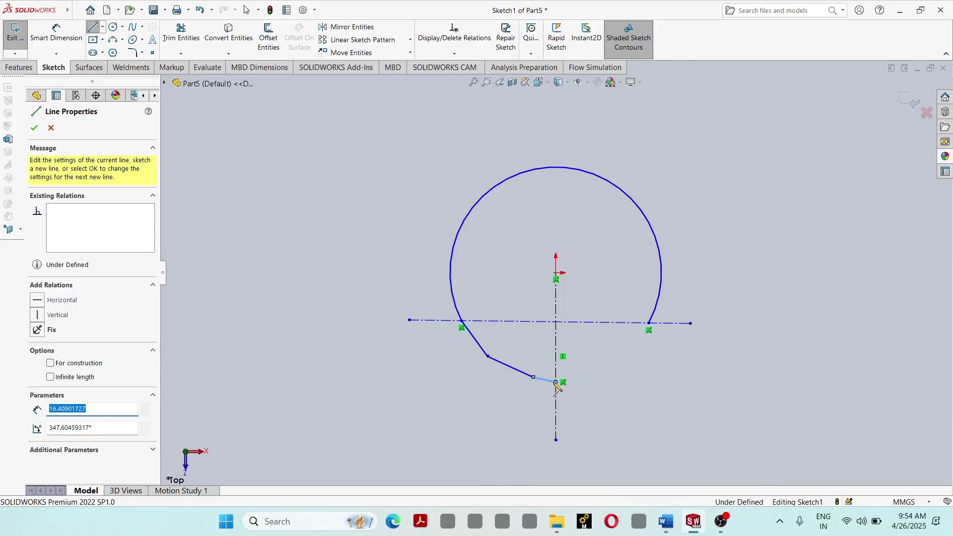
key("Escape")
Step: Set the length of the line starting at the arc's left end to 40 mm, and remove that dimension once applied
left_click(56, 32)
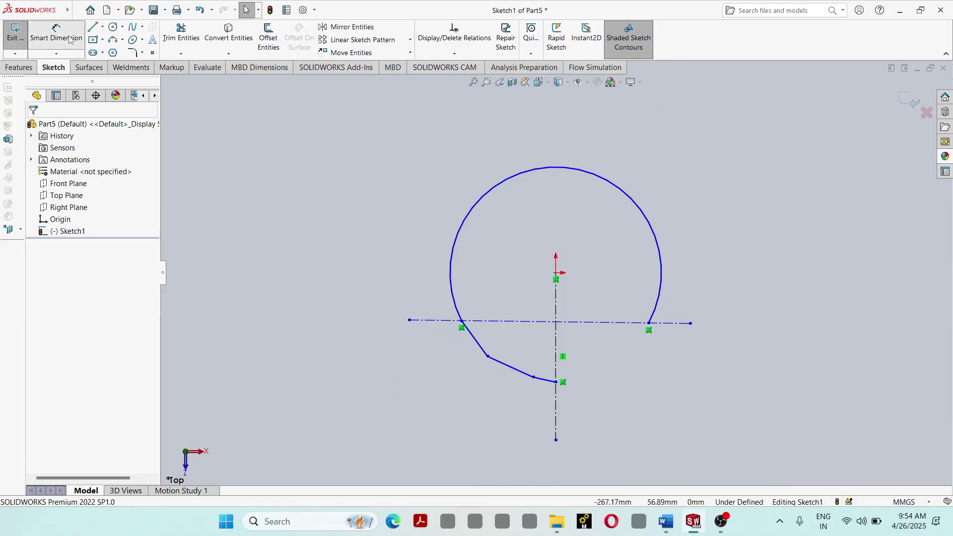
scroll(462, 357, "down", 3)
left_click(519, 302)
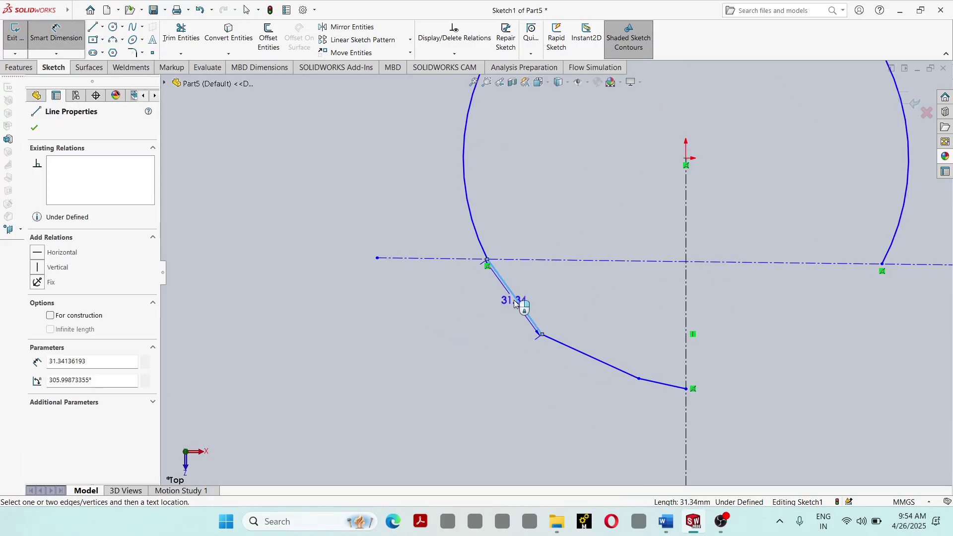
left_click(429, 349)
type("40")
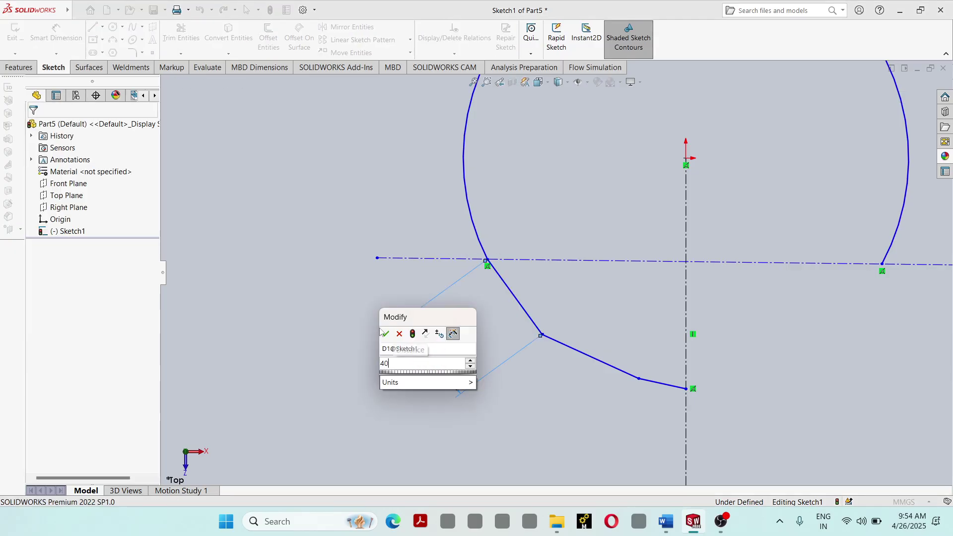
key("Return")
key("Escape")
left_click(427, 357)
key("Delete")
Step: Set the length of the middle line of the lower chain to 40 mm
key("d")
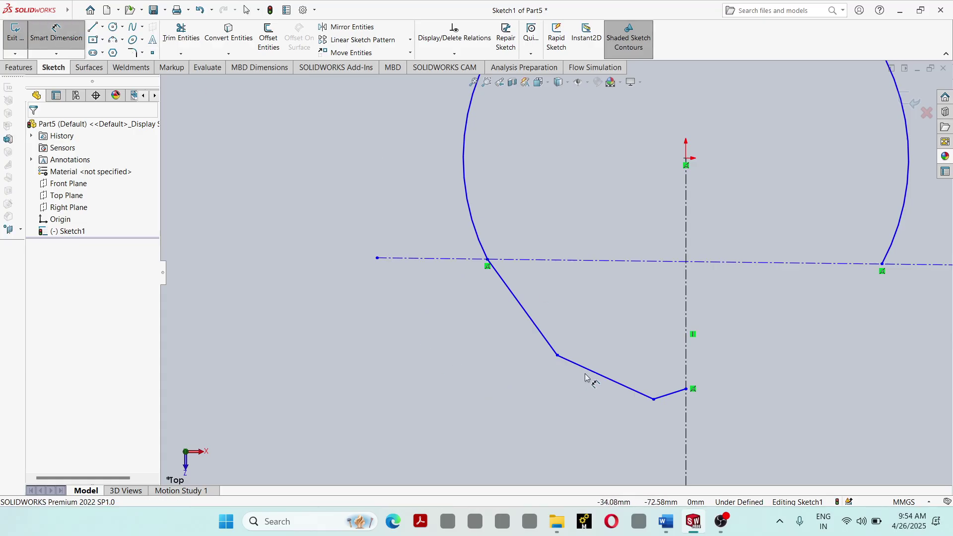
left_click(588, 378)
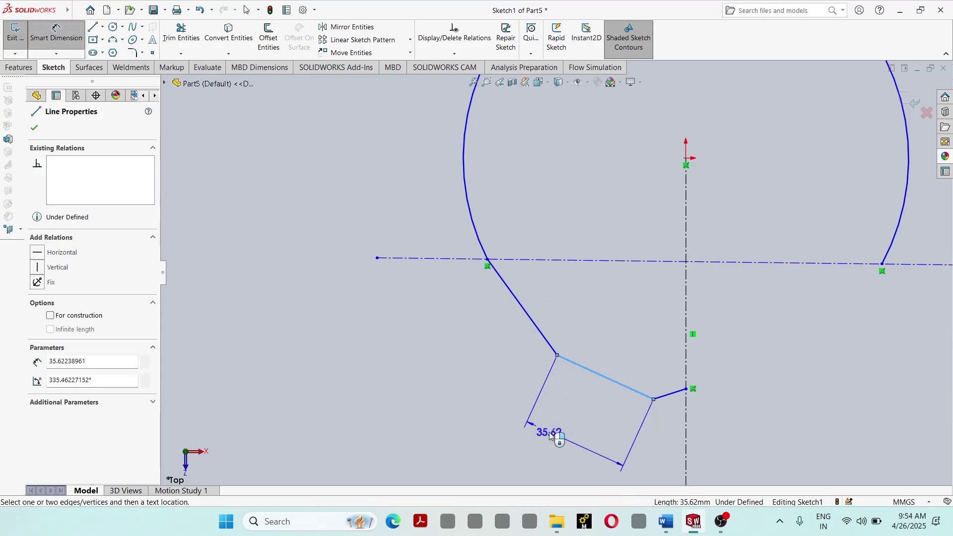
left_click(549, 432)
type("4")
left_click(507, 417)
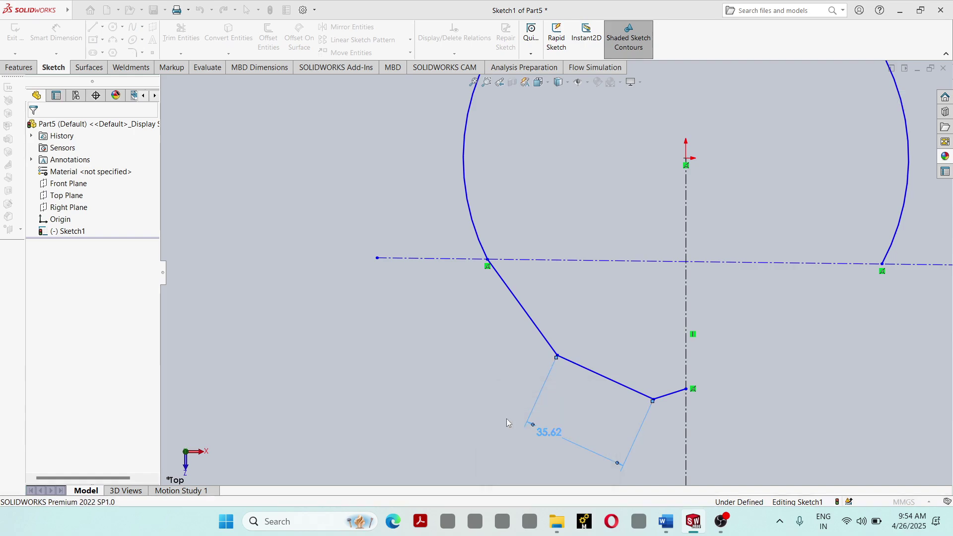
scroll(689, 385, "down", 4)
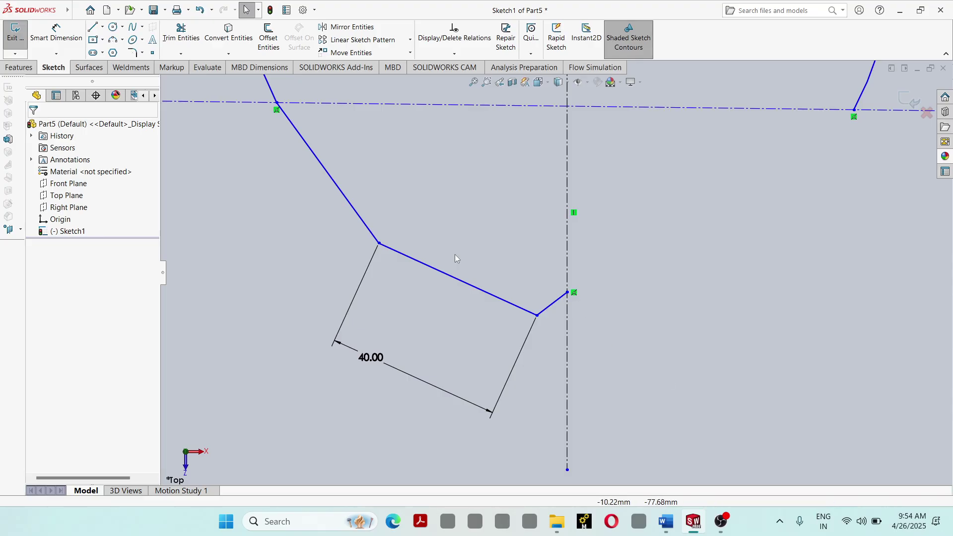
Step: Set the short last line at the vertical centerline to 4 mm long, and delete both line length dimensions
key("Return")
left_click(551, 310)
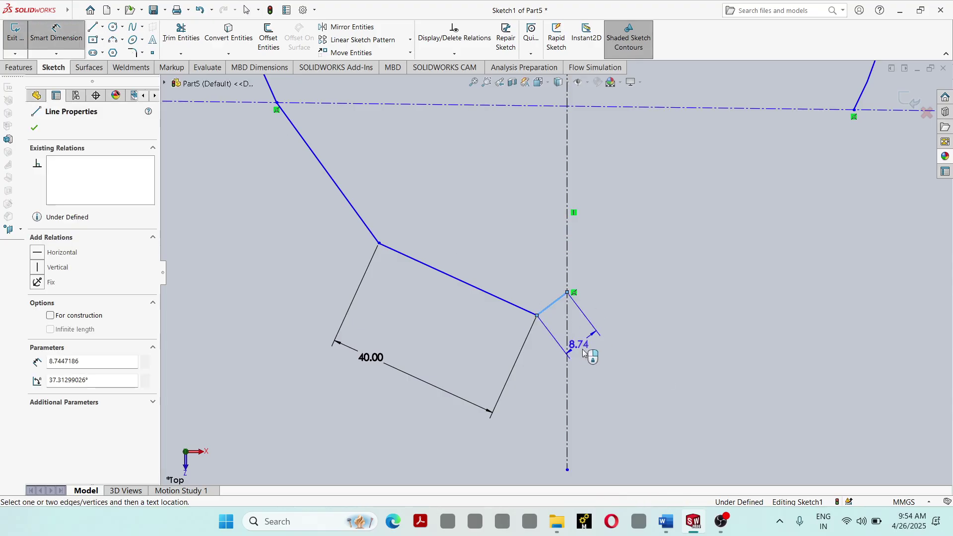
left_click(586, 361)
type("4")
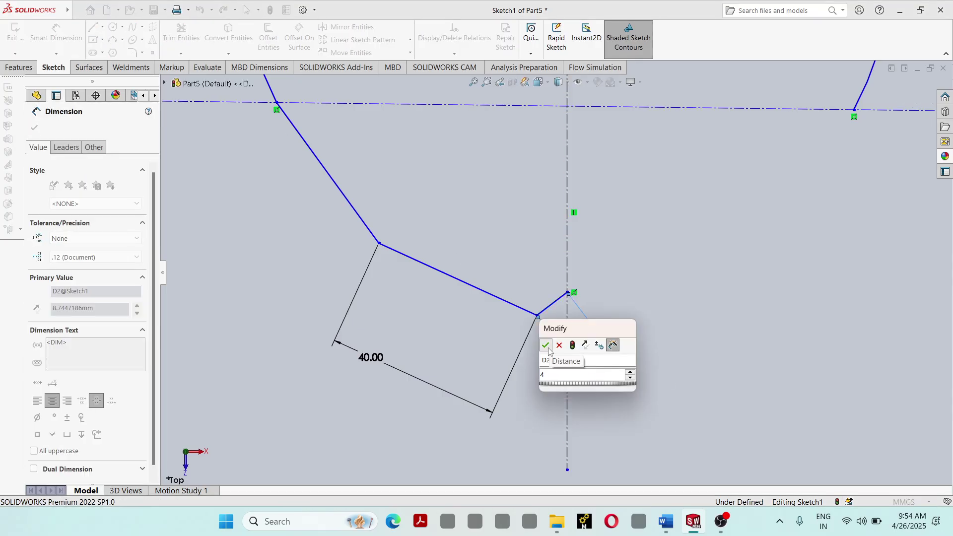
left_click(546, 345)
key("Delete")
left_click(432, 362)
key("Delete")
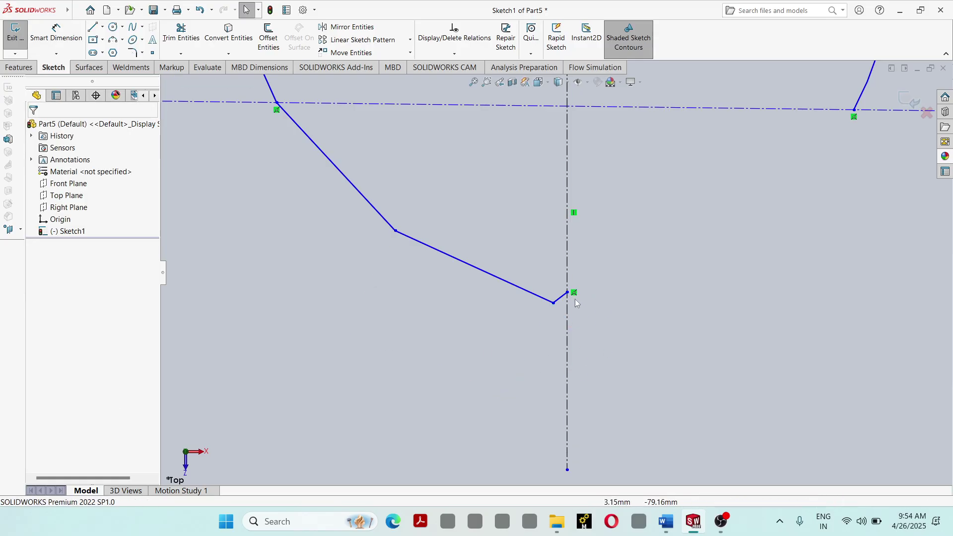
Step: Delete the short last line and redraw it about 3 mm long, sloping down from the middle line's end to the vertical centerline
left_click(560, 297)
scroll(571, 300, "down", 5)
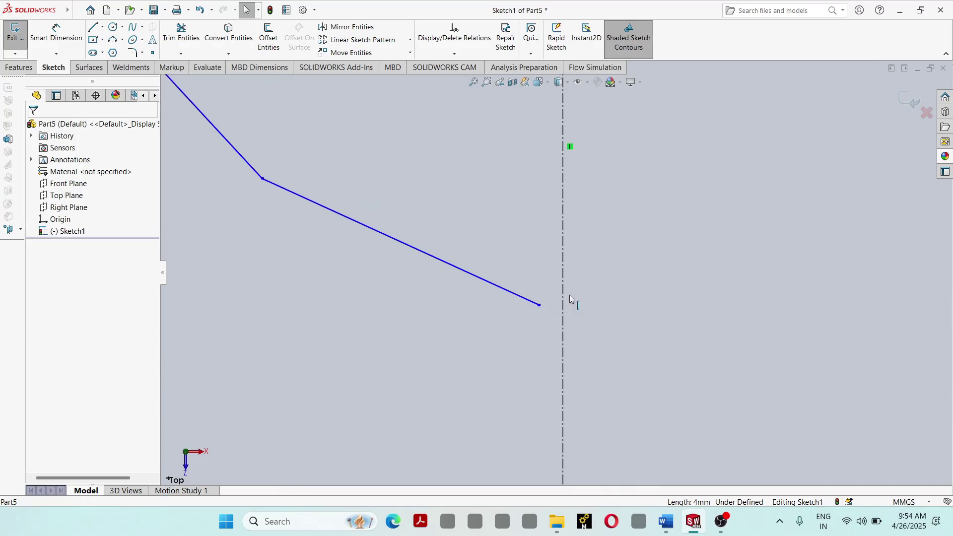
left_click(92, 27)
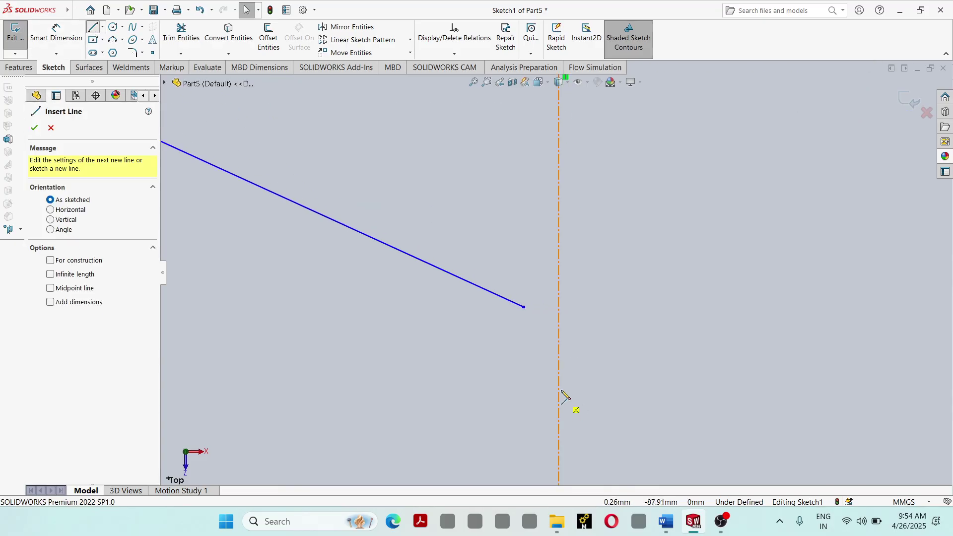
left_click(524, 307)
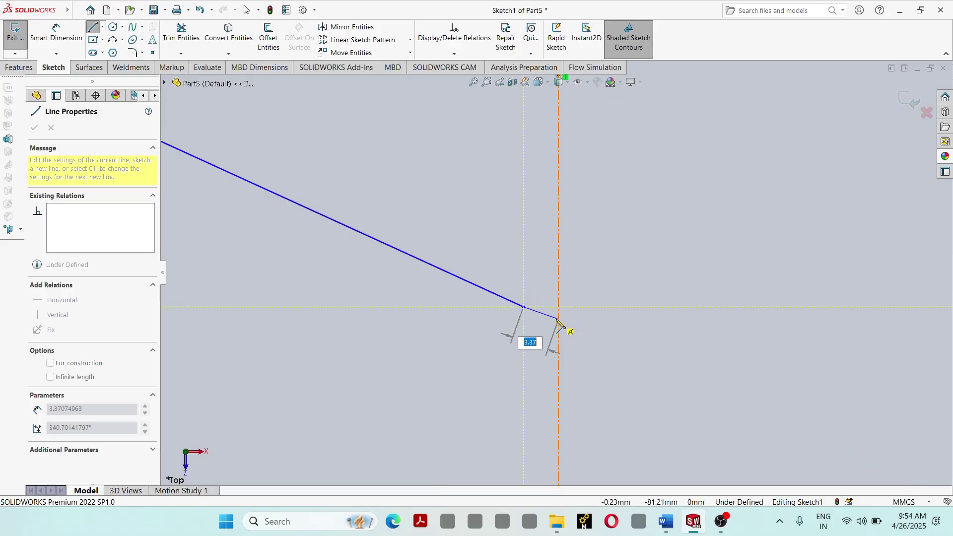
left_click(559, 318)
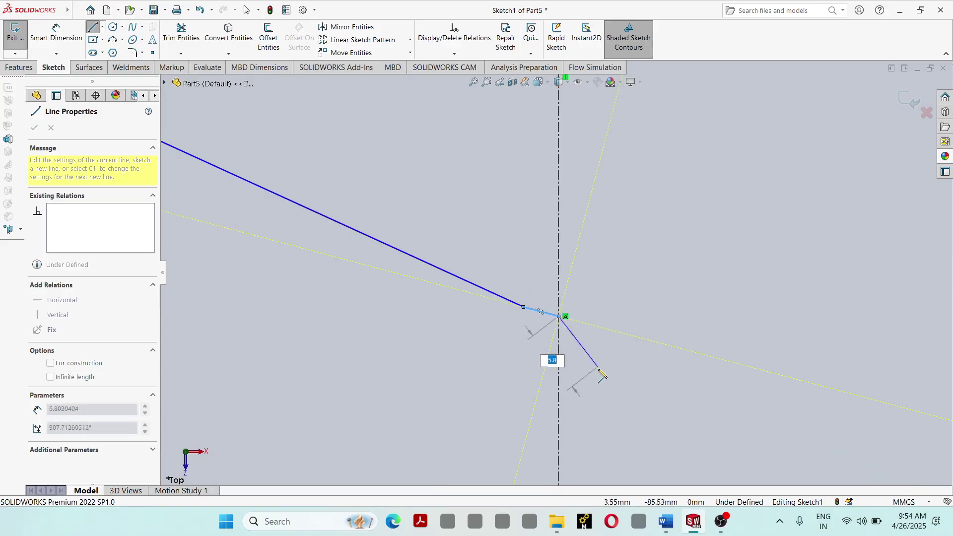
key("Escape")
Step: Set the redrawn short line's length to 4 mm, and remove that dimension once applied
left_click(56, 34)
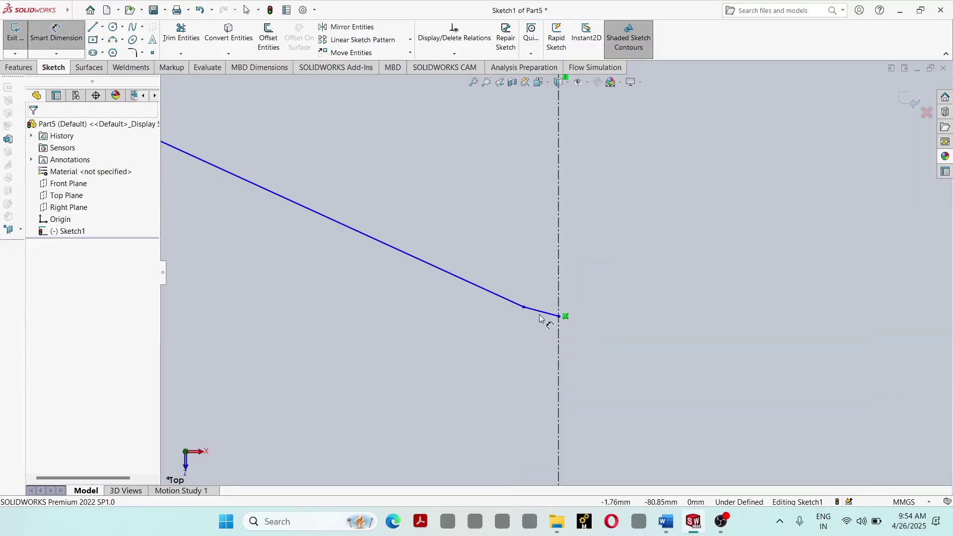
left_click(541, 315)
left_click(521, 362)
type("4")
left_click(476, 348)
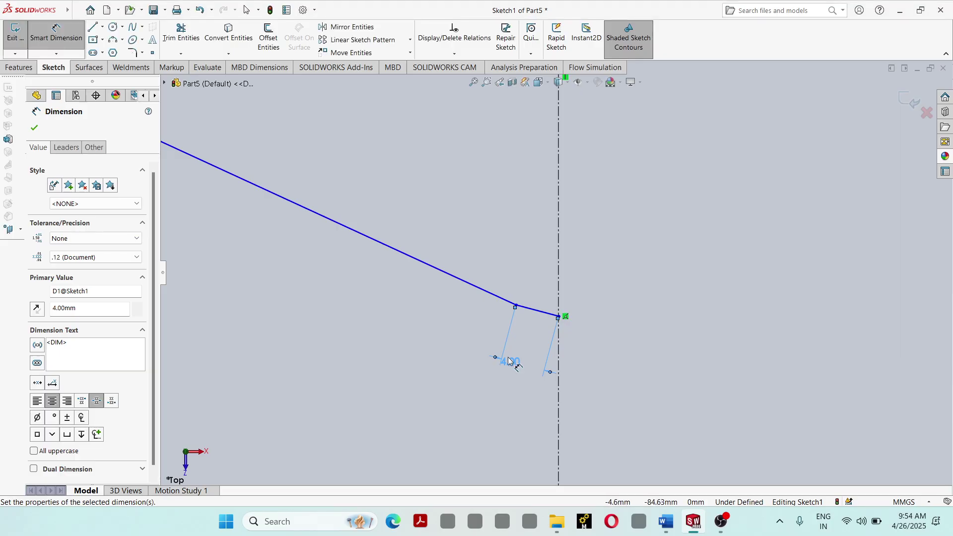
key("Escape")
Step: Round the corner between the first and middle lines with a 40 mm sketch fillet
scroll(511, 357, "up", 5)
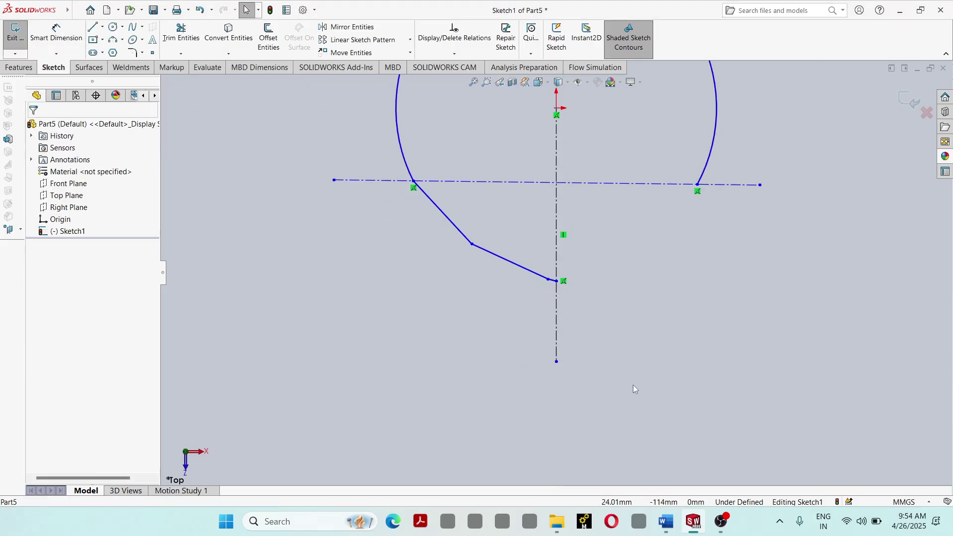
scroll(484, 261, "down", 4)
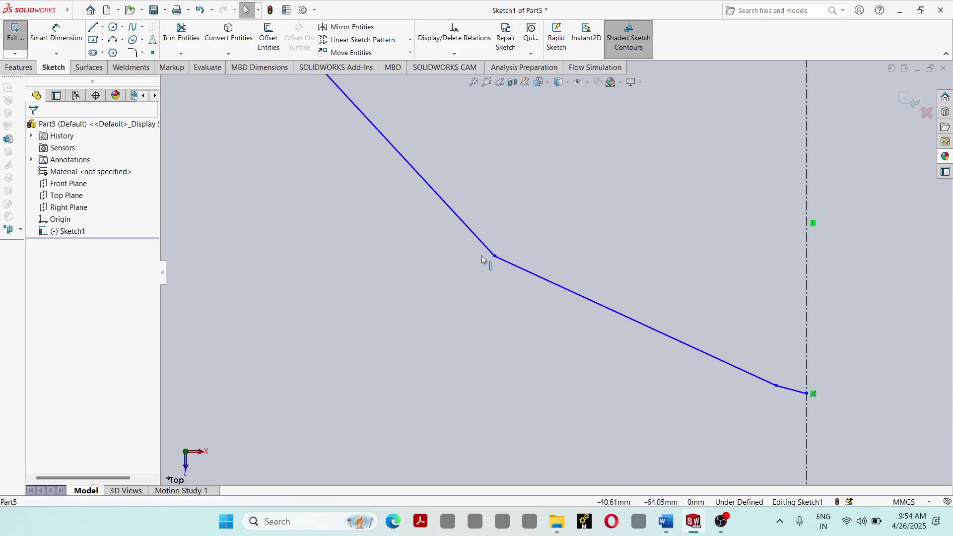
left_click(138, 56)
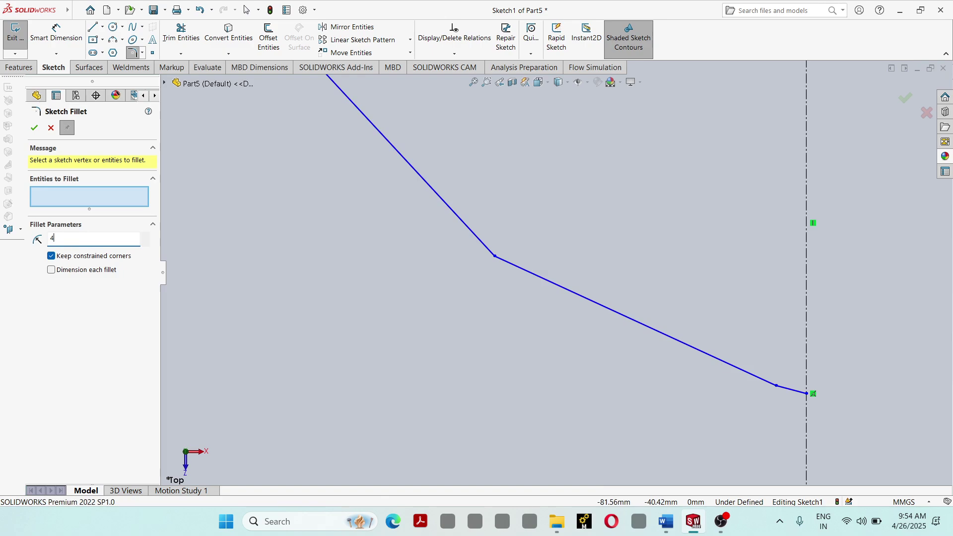
left_click(485, 246)
left_click(519, 267)
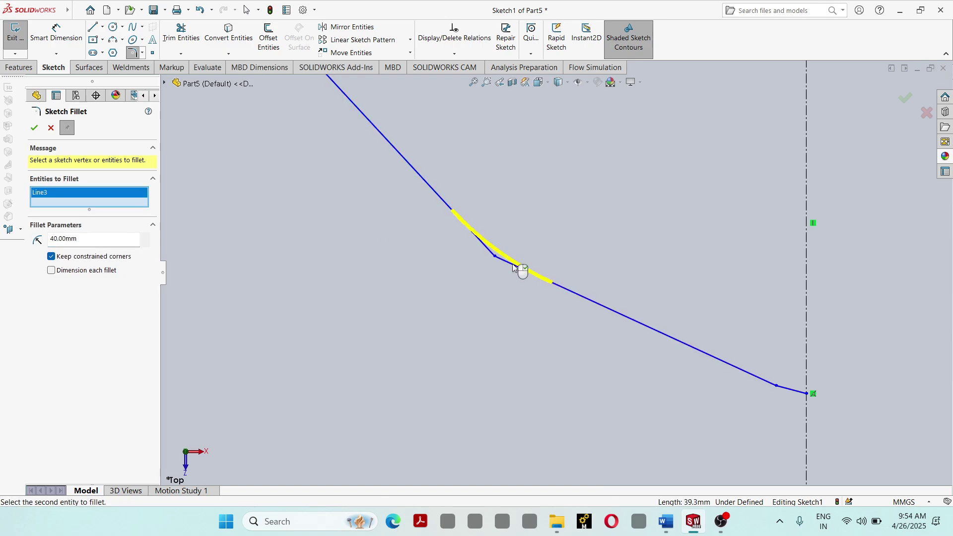
left_click(35, 127)
scroll(531, 351, "up", 3)
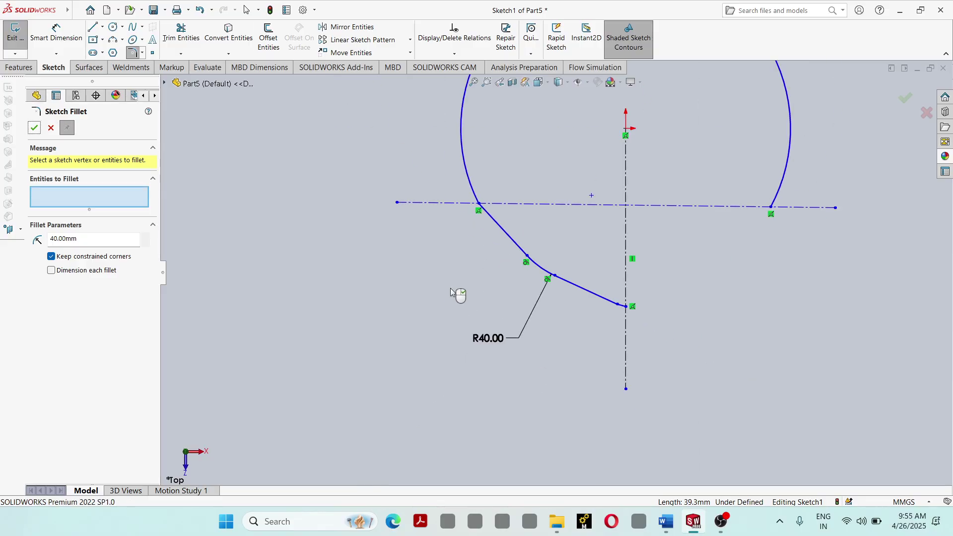
left_click(35, 128)
Step: Round the corner between the middle line and the short last line with a 10 mm sketch fillet, and remove both fillet radius dimensions
scroll(630, 319, "down", 6)
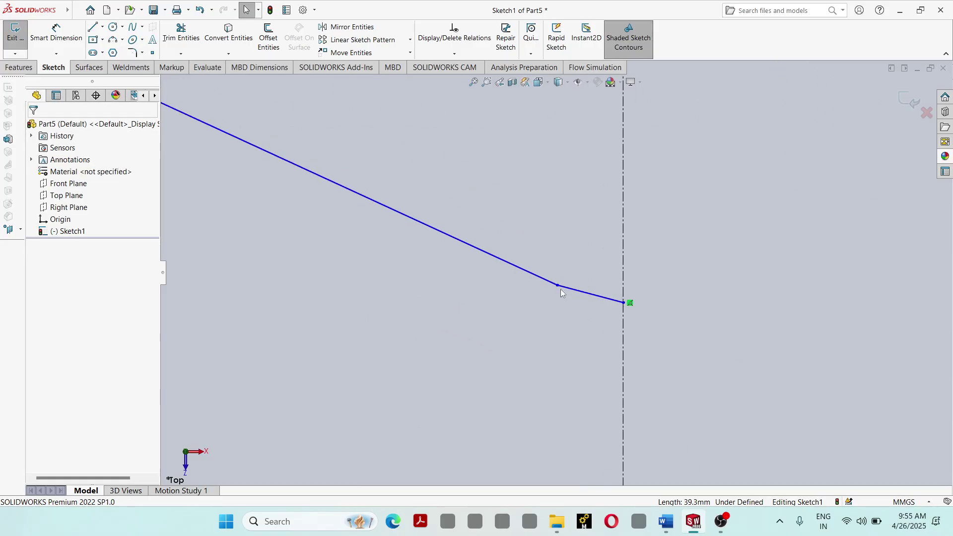
left_click(131, 53)
type("10")
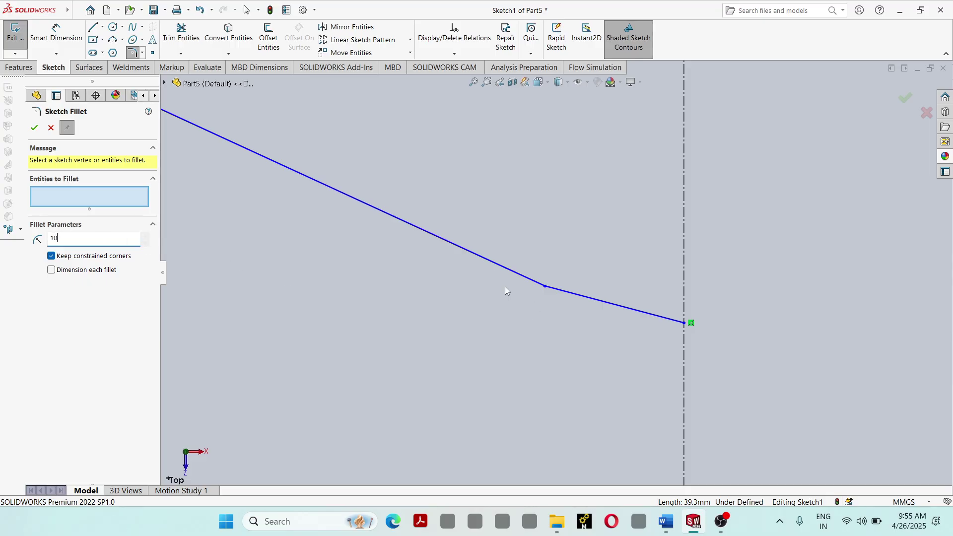
left_click(517, 275)
left_click(575, 296)
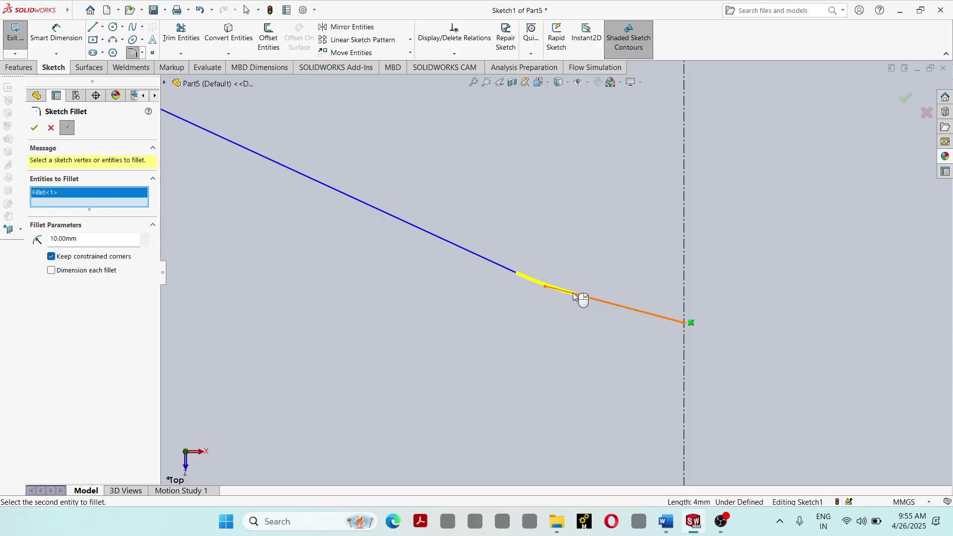
left_click(35, 128)
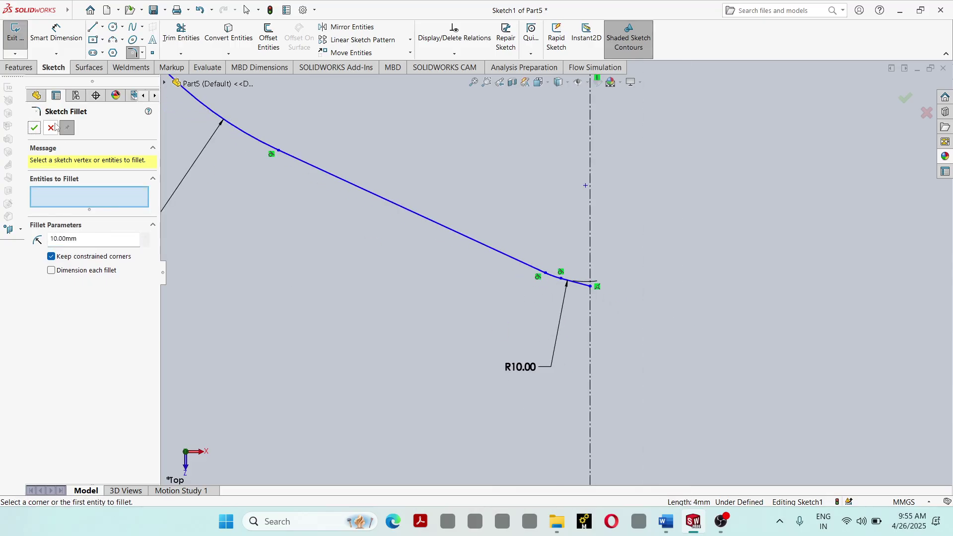
left_click(45, 128)
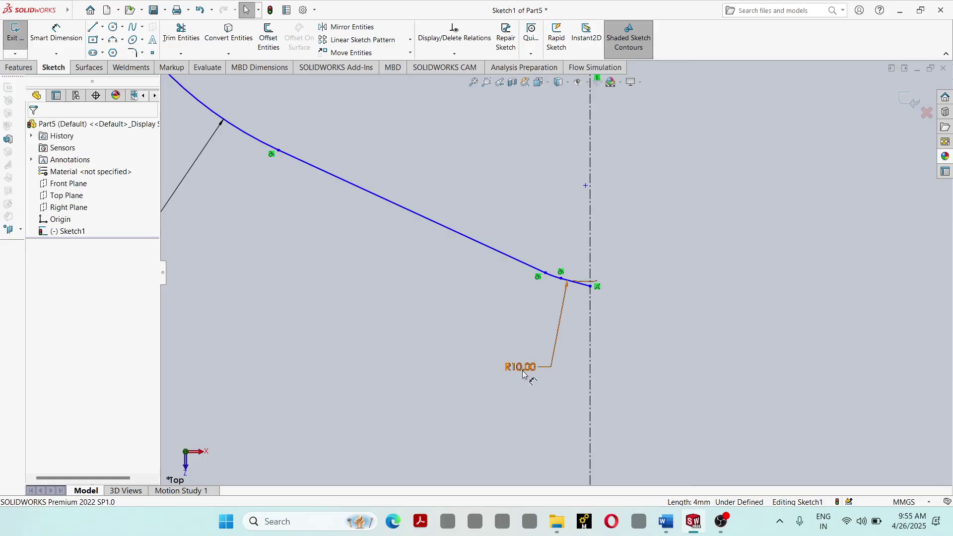
scroll(532, 395, "up", 4)
scroll(570, 174, "down", 3)
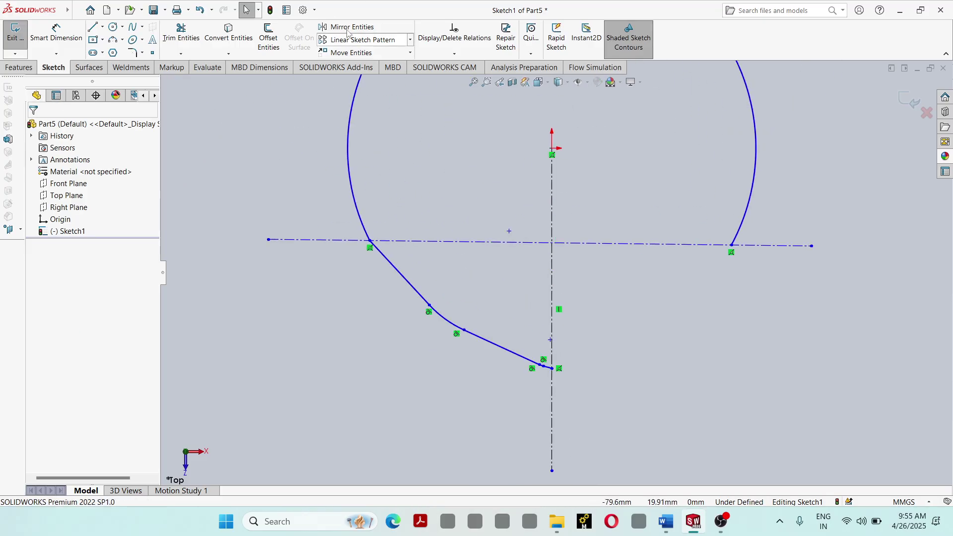
Step: Mirror both fillet arcs, the middle line and the short last line about the vertical centerline
left_click(527, 242)
left_click(559, 188)
left_click(353, 29)
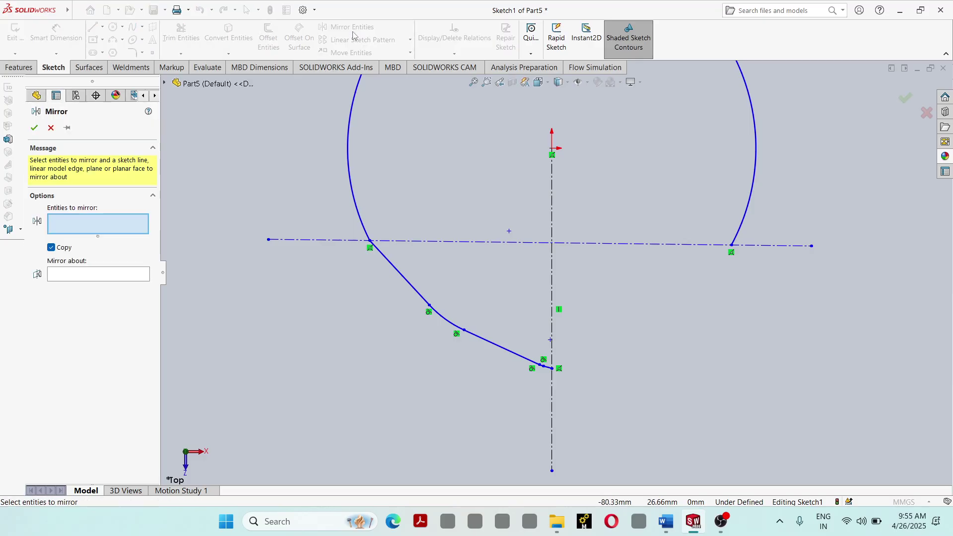
left_click(442, 322)
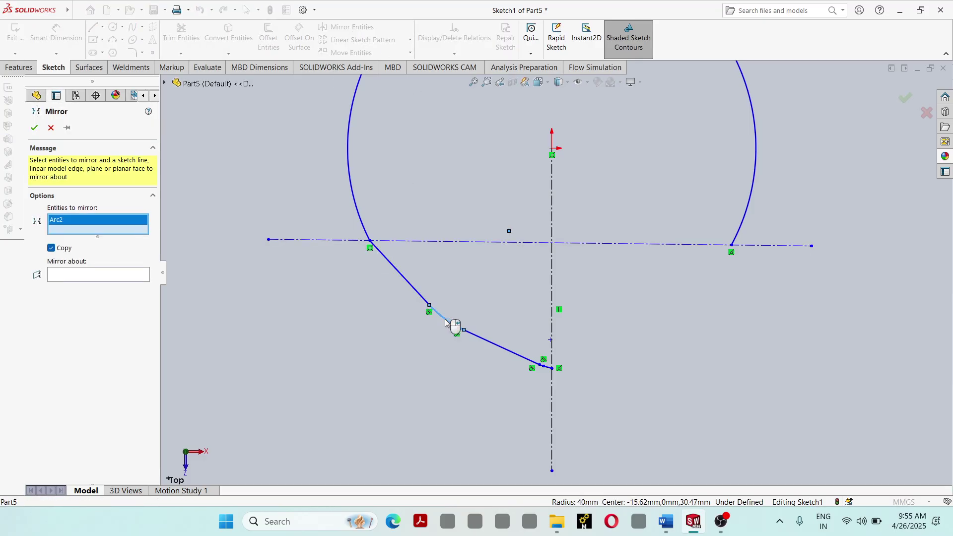
left_click(484, 340)
scroll(546, 370, "down", 2)
scroll(546, 370, "down", 4)
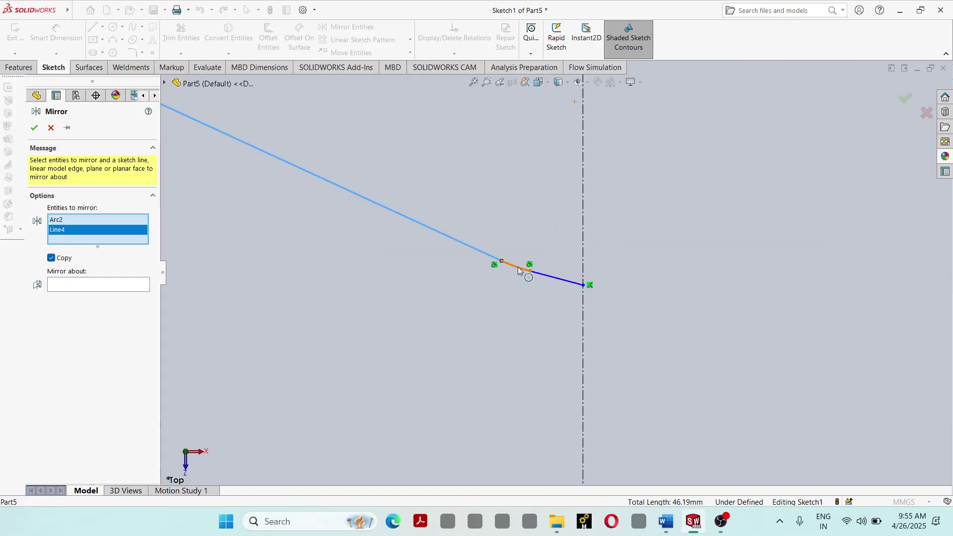
left_click(517, 267)
left_click(558, 280)
scroll(612, 270, "up", 3)
scroll(612, 271, "up", 2)
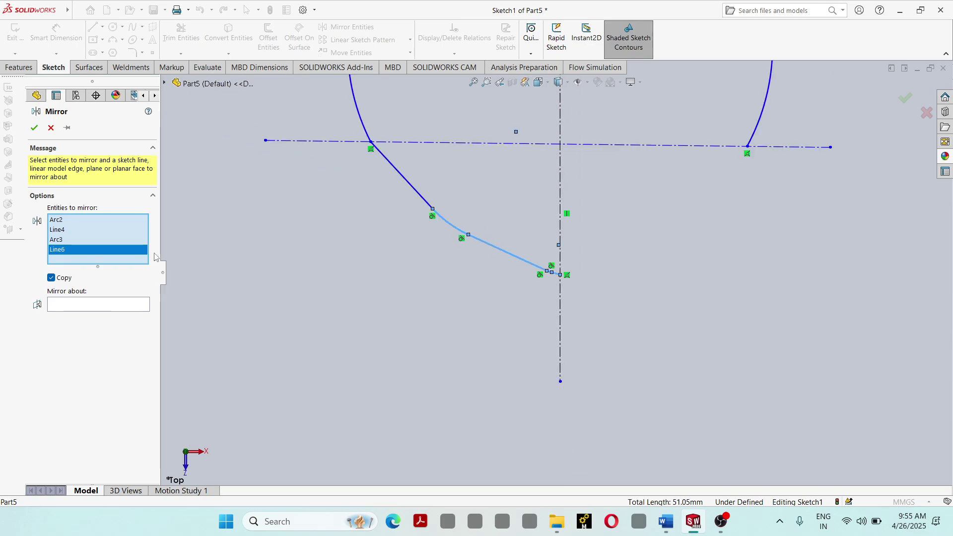
left_click(126, 307)
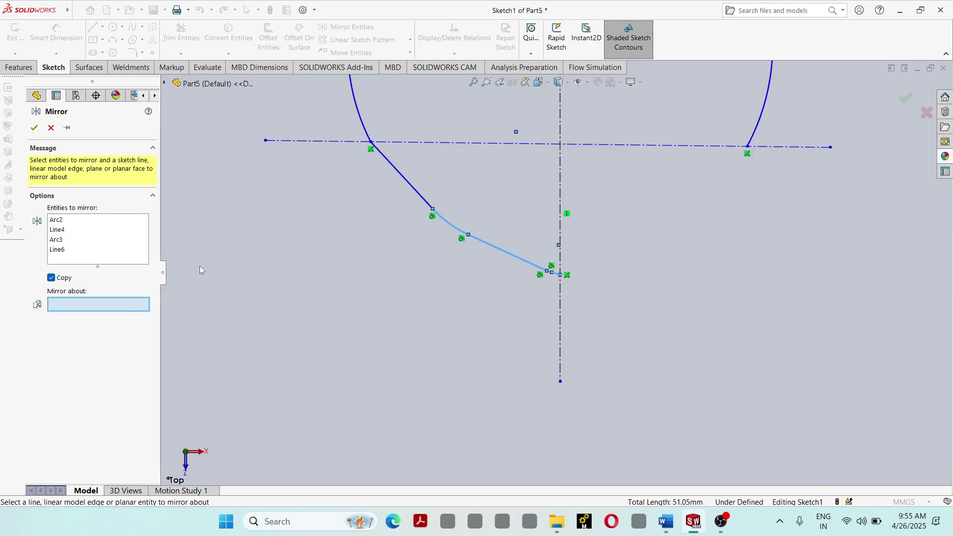
left_click(558, 208)
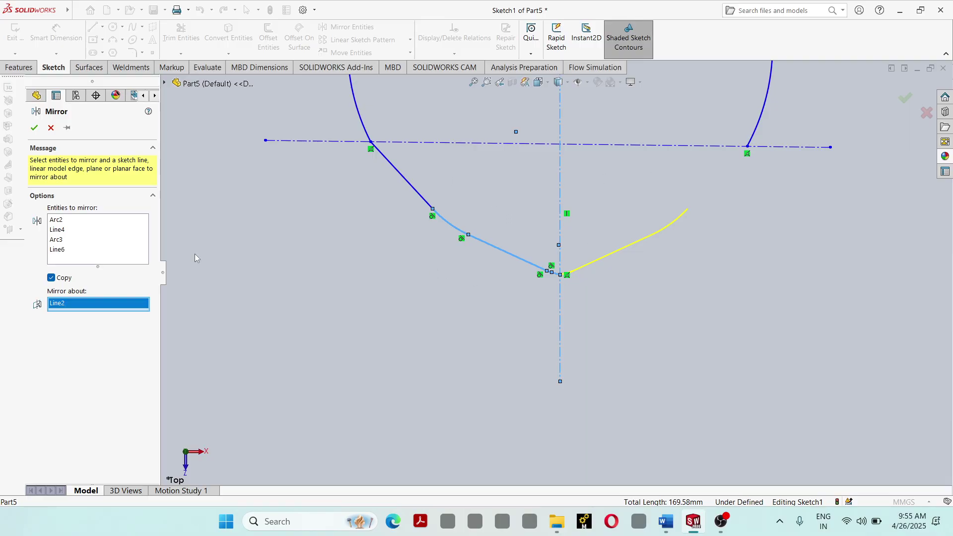
left_click(33, 128)
Step: Mirror the first slanted line, between the large arc and the fillet, about the vertical centerline
left_click(354, 30)
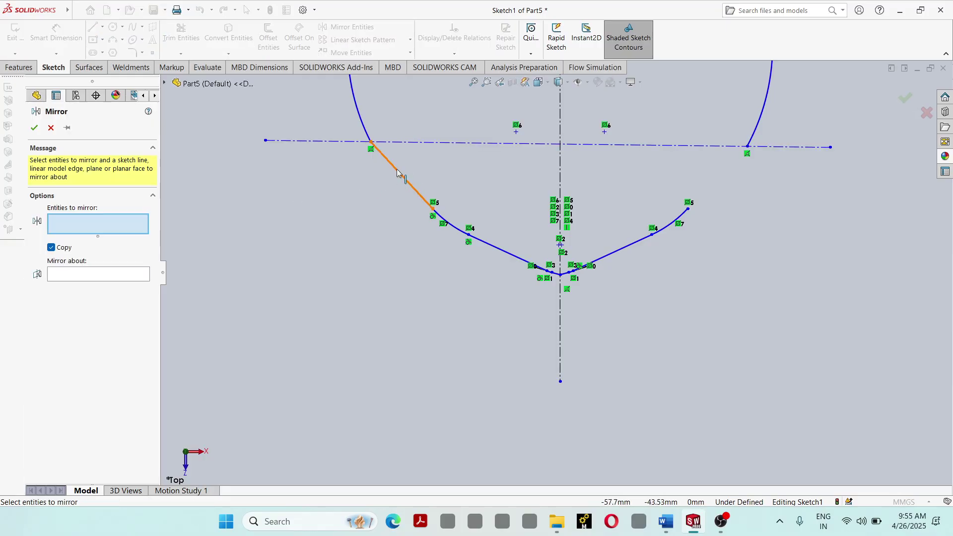
left_click(397, 172)
left_click(92, 276)
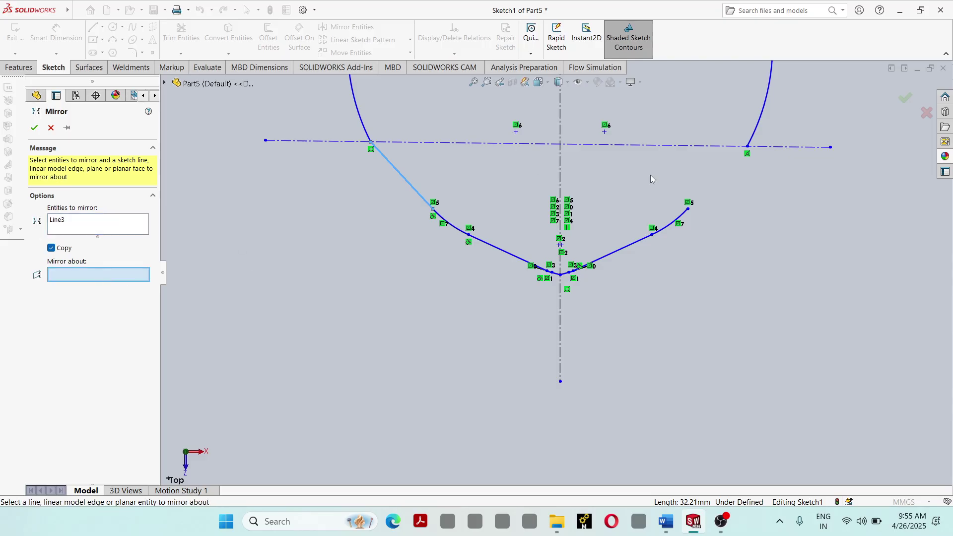
left_click(564, 159)
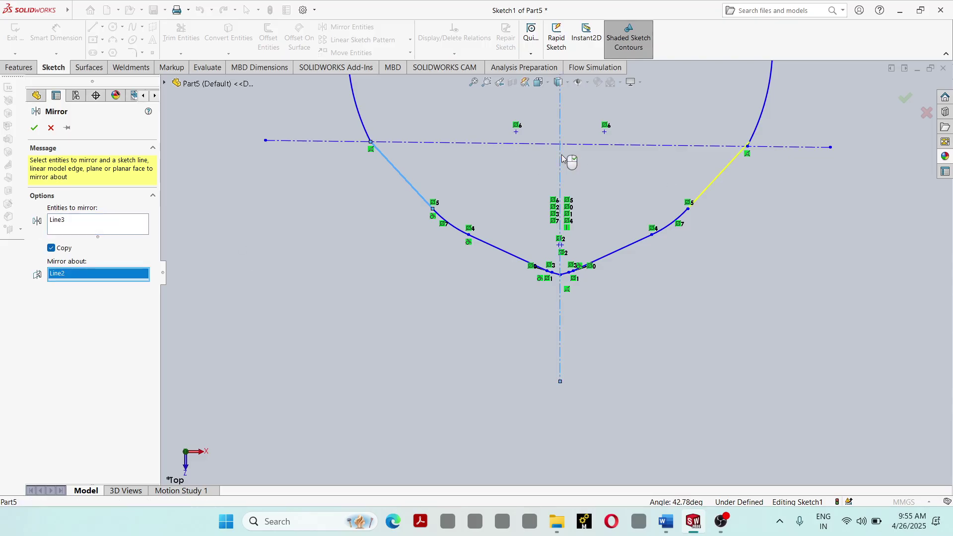
left_click(34, 128)
Step: Set up a blind surface extrusion of the base profile with 20 mm depth and a 25° outward draft
scroll(572, 218, "up", 4)
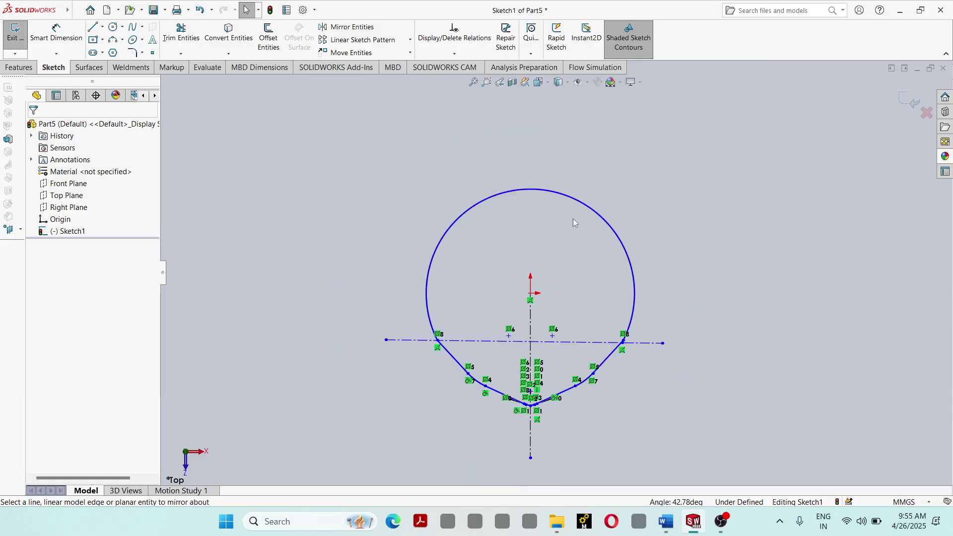
mouse_move(398, 233)
middle_mouse_down()
mouse_move(394, 155)
mouse_move(362, 102)
mouse_move(374, 126)
middle_mouse_up()
scroll(603, 402, "down", 4)
scroll(603, 401, "up", 5)
scroll(602, 401, "down", 2)
scroll(590, 280, "down", 2)
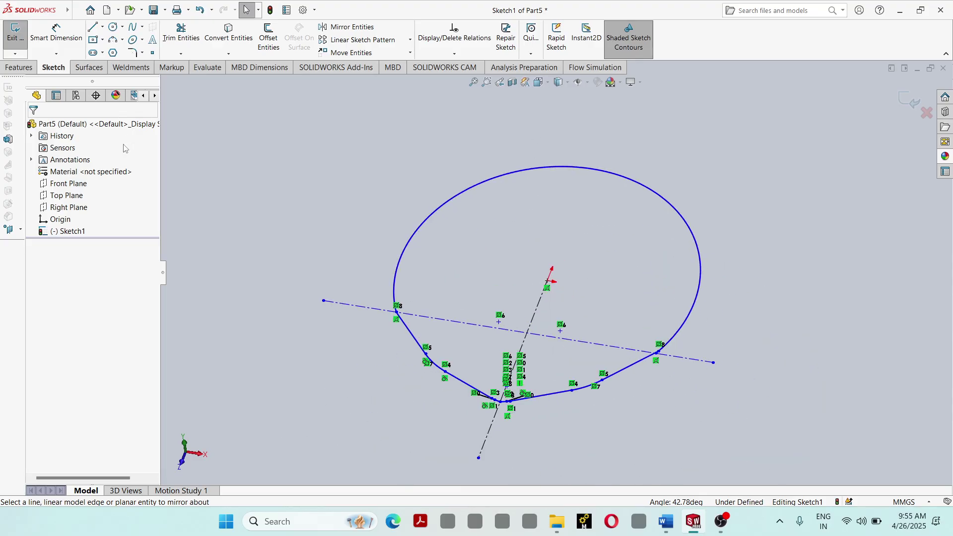
left_click(88, 67)
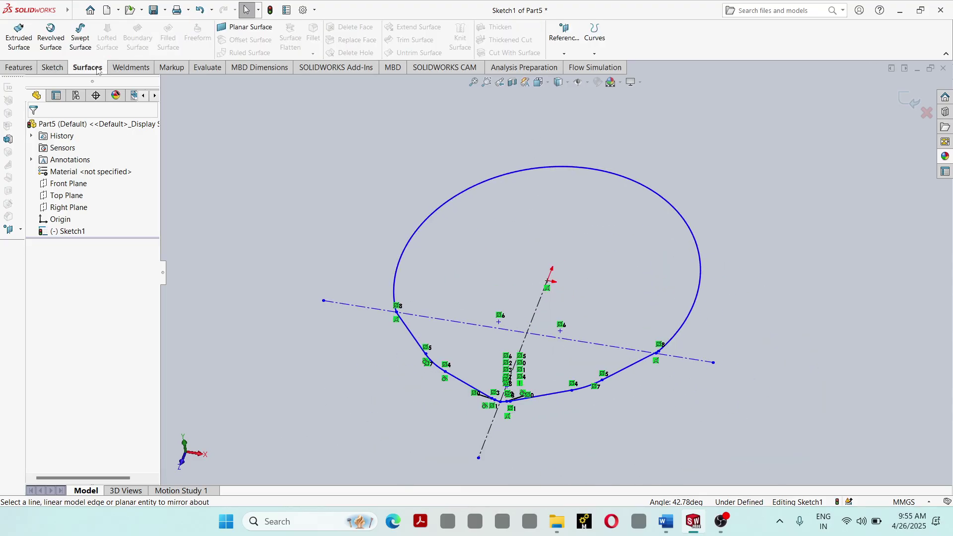
left_click(28, 42)
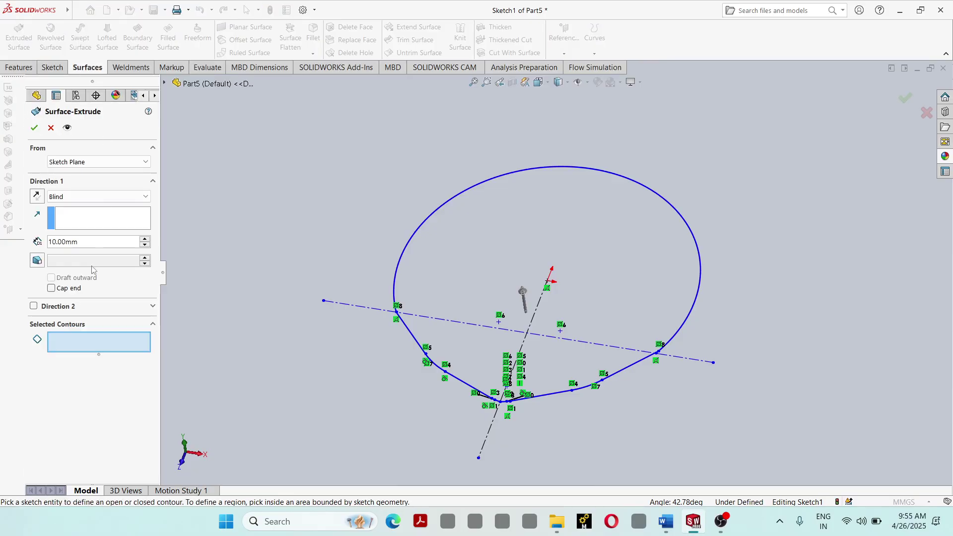
double_click(86, 244)
type("20")
key("Return")
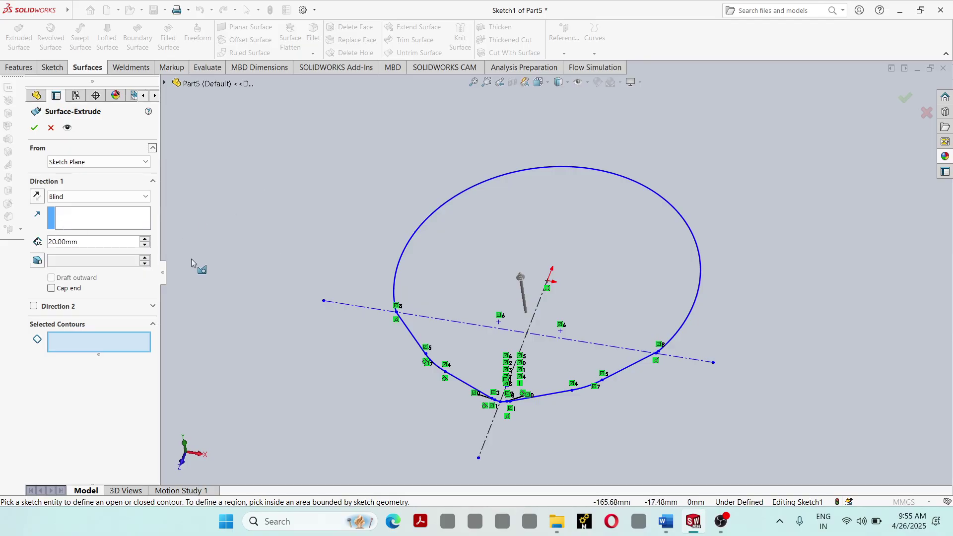
left_click(36, 260)
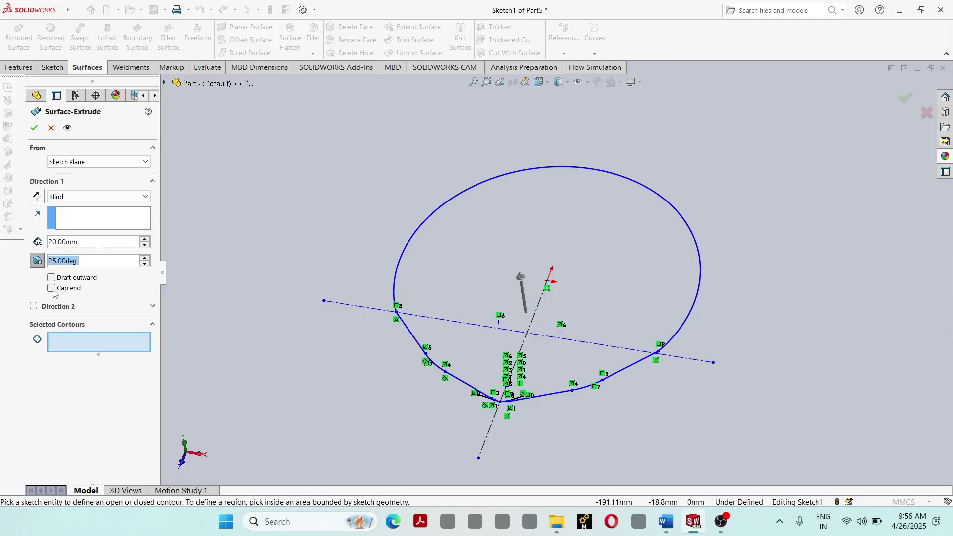
left_click(51, 277)
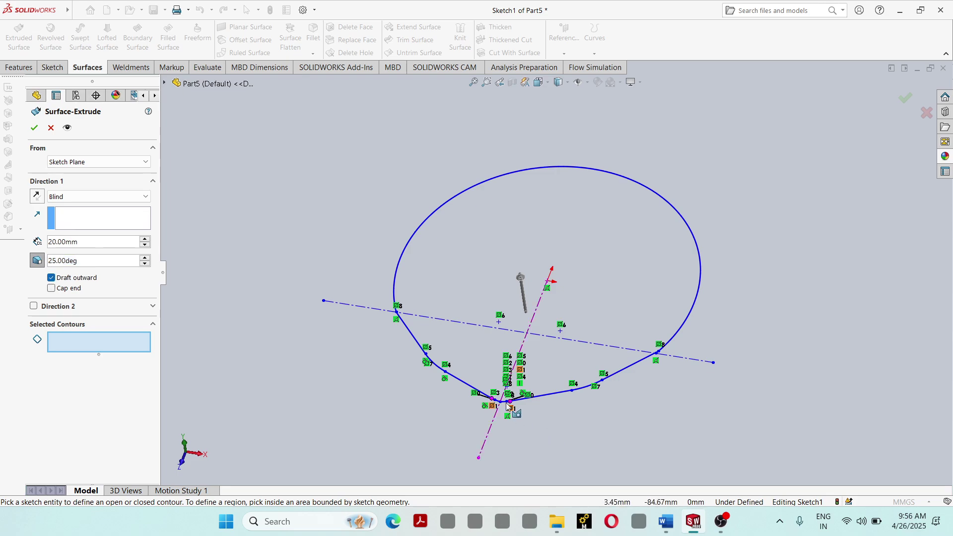
Step: Choose the profile's whole enclosed region as the contour and complete the surface extrusion without a cap end
scroll(510, 408, "down", 10)
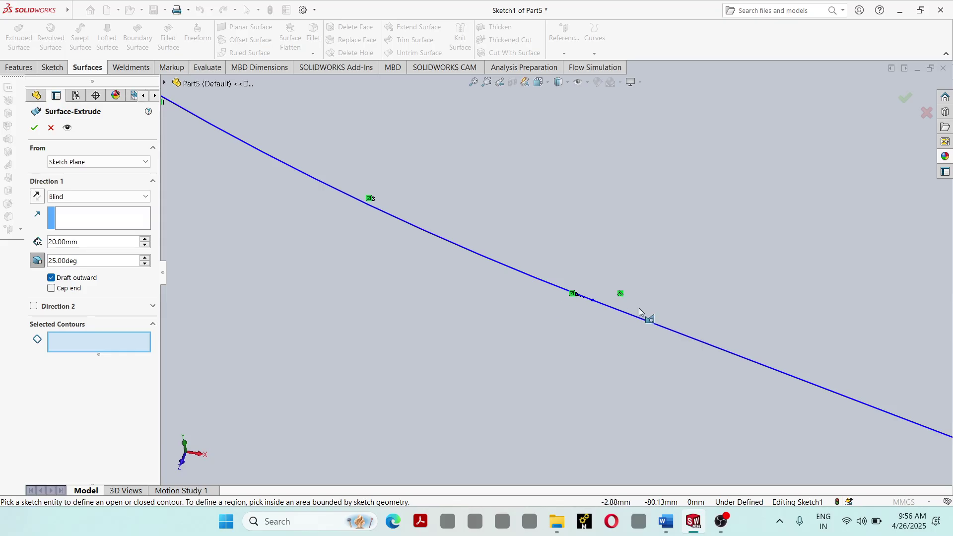
scroll(592, 303, "down", 4)
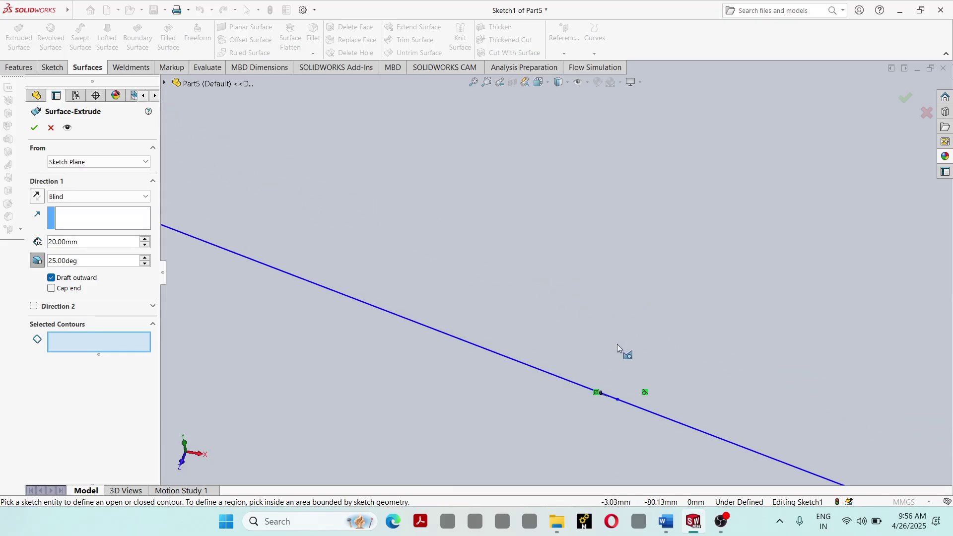
scroll(621, 380, "up", 5)
left_click(536, 169)
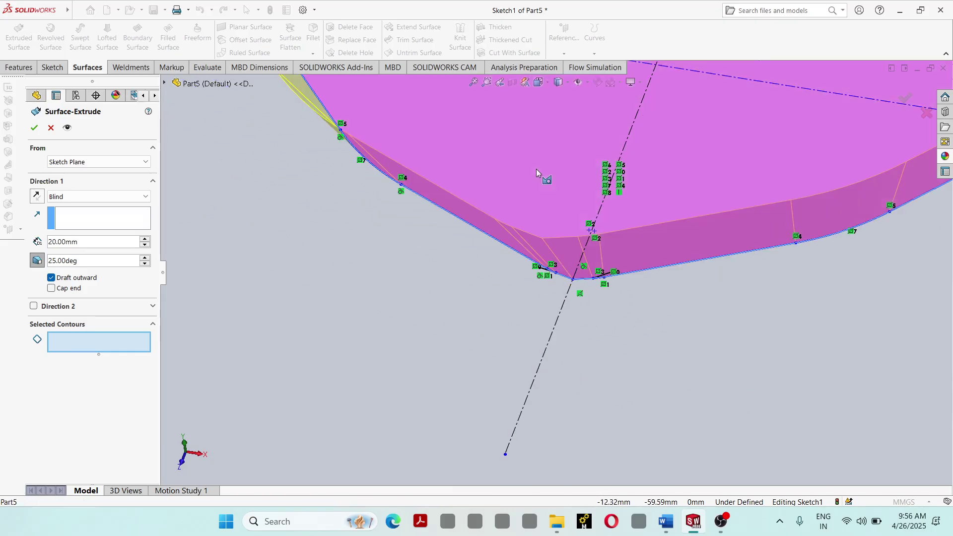
scroll(580, 239, "up", 3)
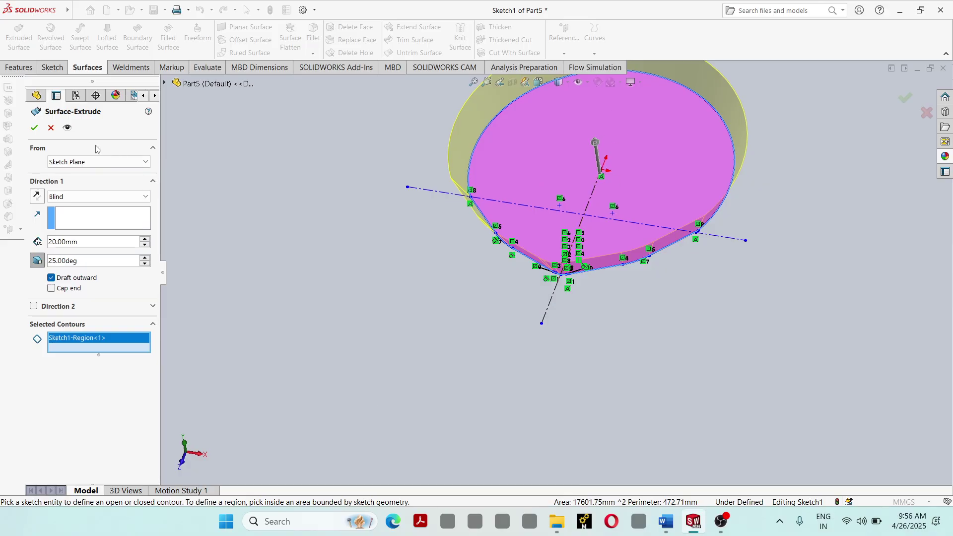
scroll(571, 238, "up", 2)
scroll(567, 305, "down", 4)
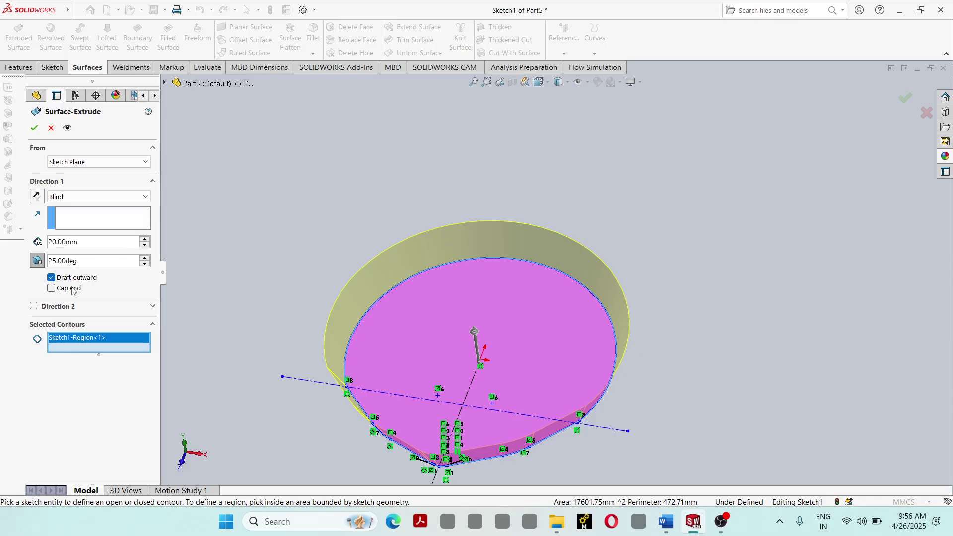
left_click(34, 128)
Step: Create a reference plane through the upper vertex at the surface's pointed front tip, parallel to the Right Plane
scroll(546, 149, "up", 2)
middle_click_drag(589, 177, 563, 227)
scroll(501, 353, "down", 3)
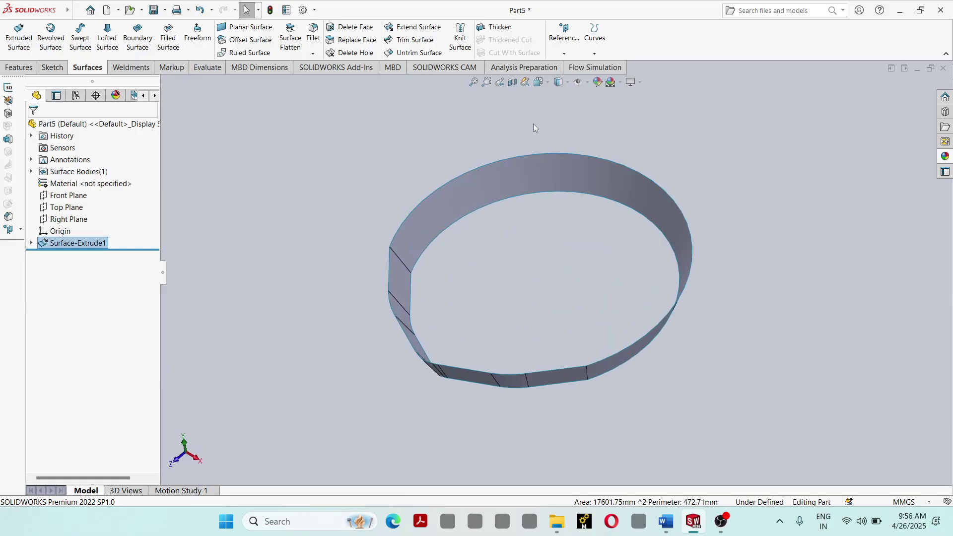
left_click(564, 55)
left_click(571, 64)
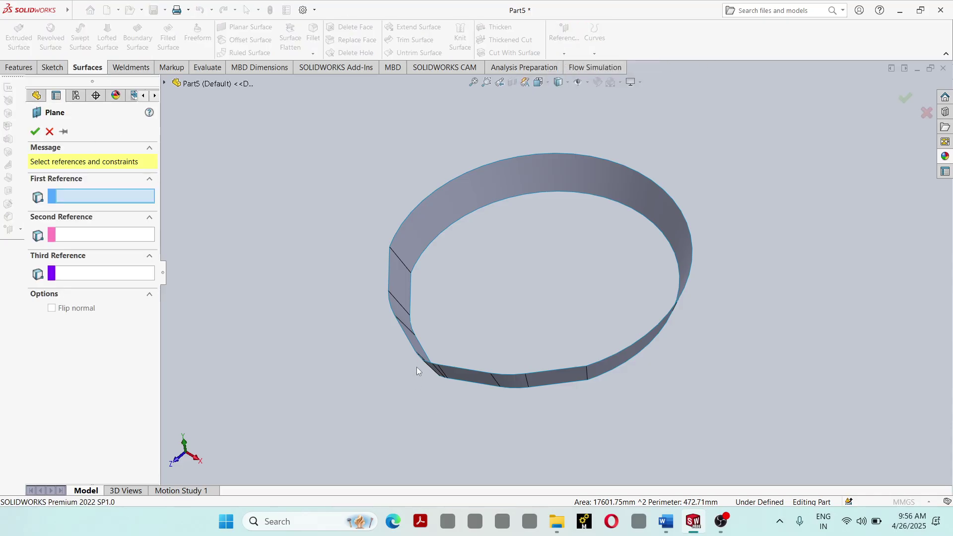
scroll(416, 368, "down", 3)
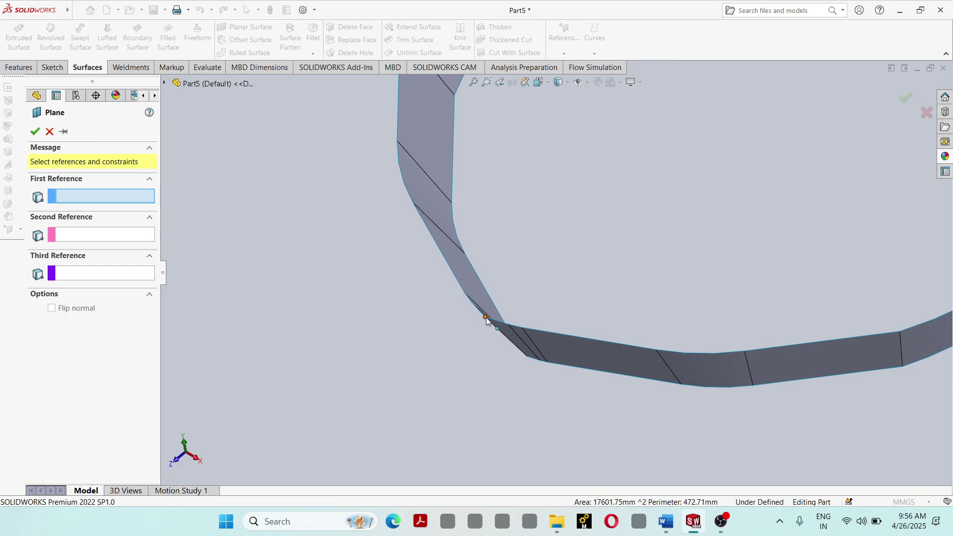
left_click(485, 318)
scroll(453, 410, "up", 5)
left_click(164, 83)
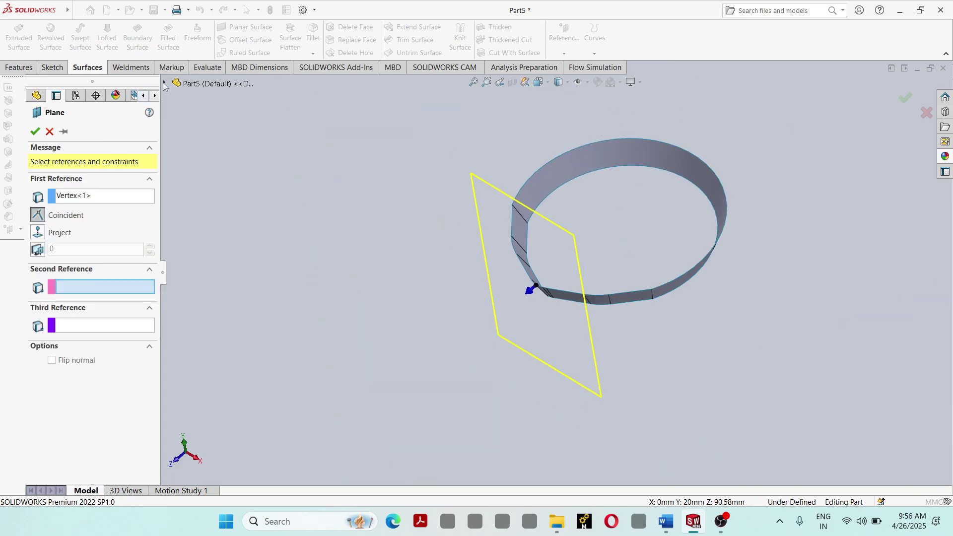
left_click(209, 182)
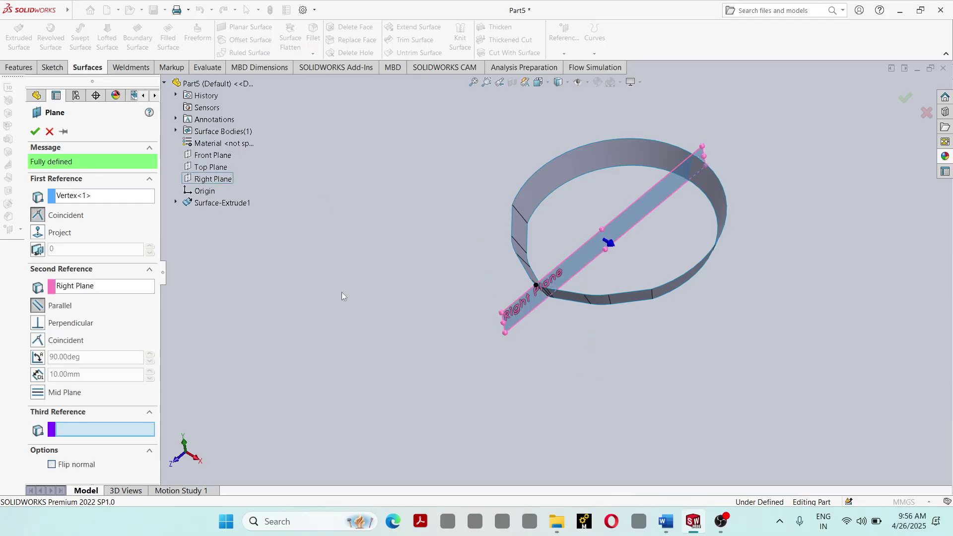
left_click(34, 131)
Step: Sketch a vertical centerline about 126 mm tall on the new plane, rising from the surface's lower edge just beside the origin
scroll(648, 192, "down", 3)
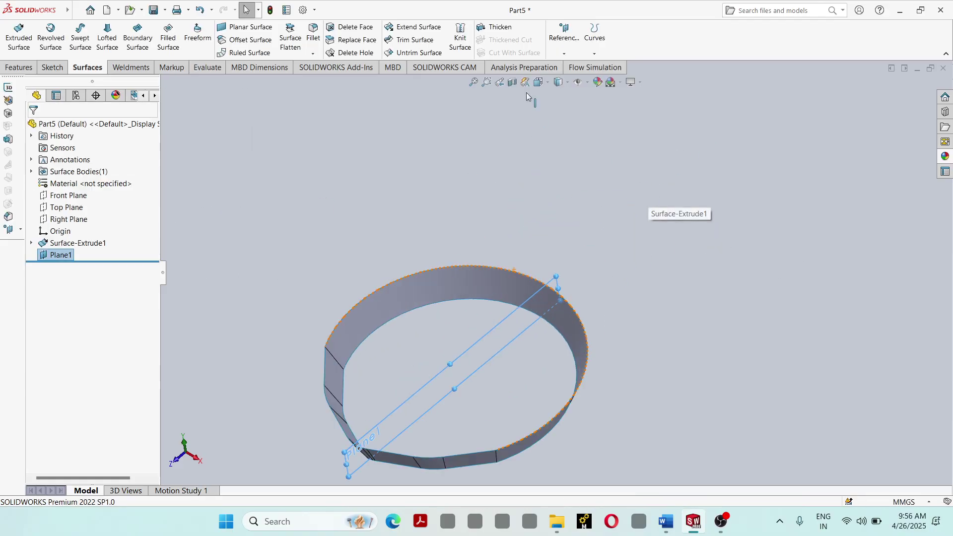
left_click(558, 82)
left_click(511, 368)
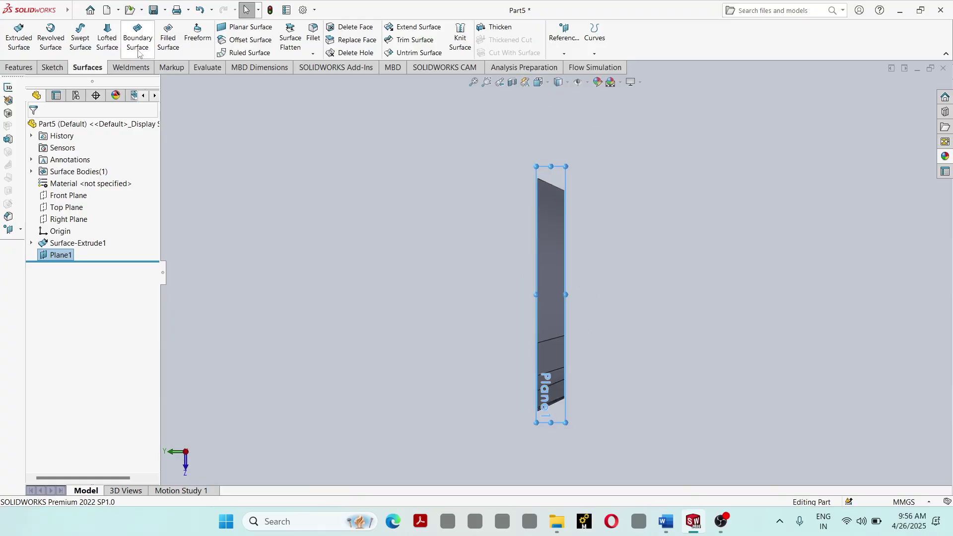
left_click(52, 67)
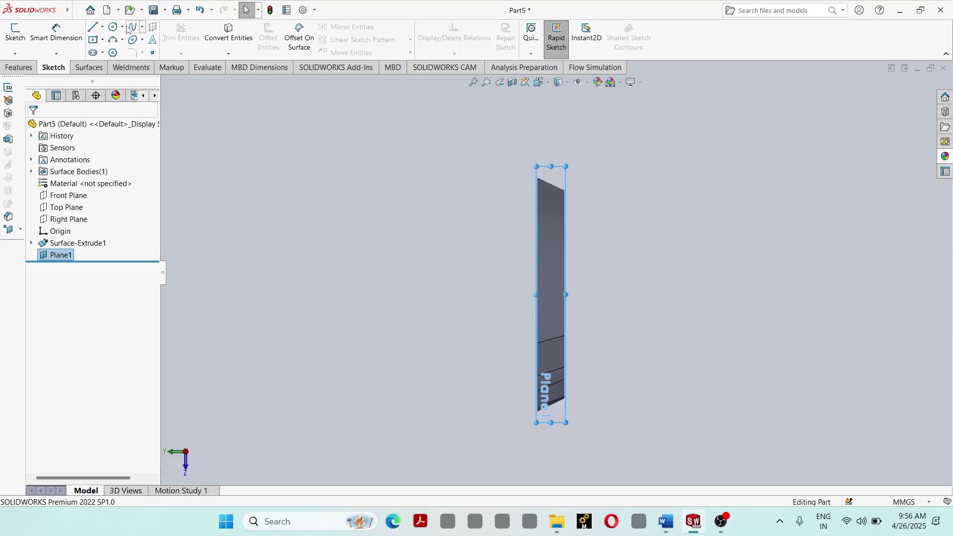
left_click(102, 28)
left_click(117, 49)
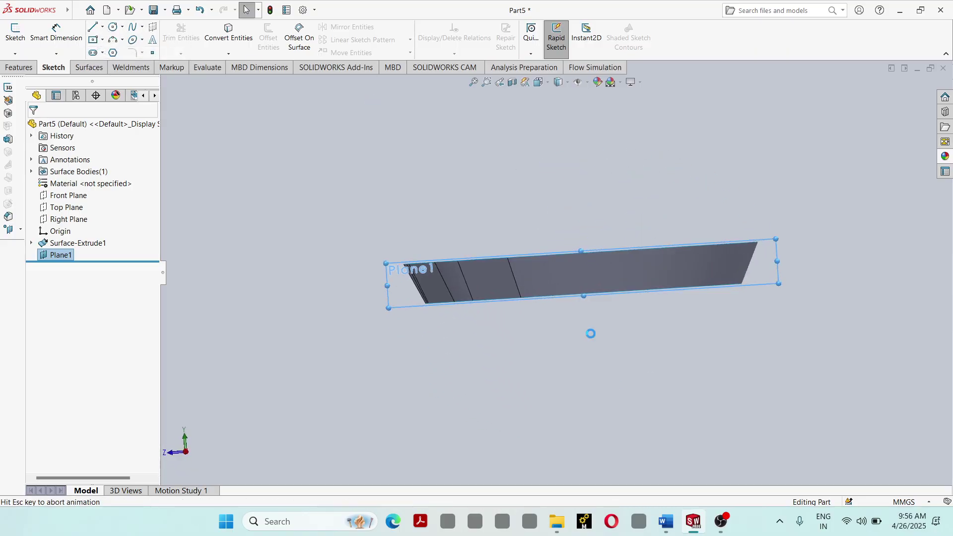
scroll(639, 177, "up", 2)
scroll(581, 319, "down", 3)
scroll(559, 443, "up", 2)
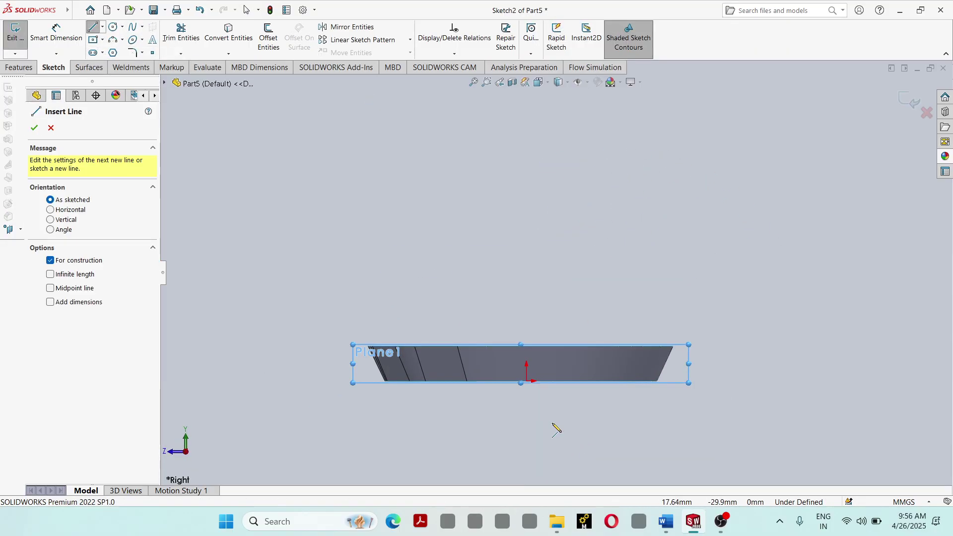
left_click(521, 383)
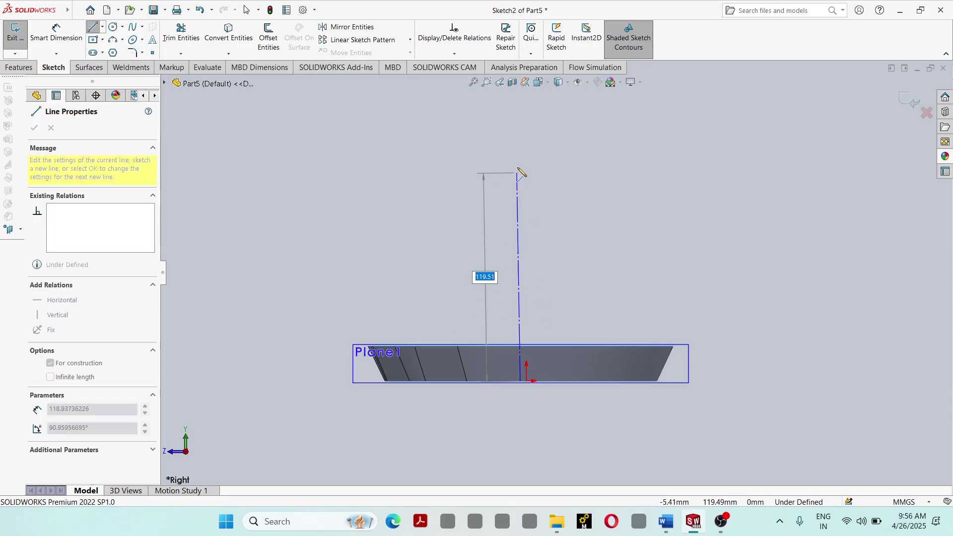
left_click(521, 162)
key("Escape")
Step: Set the vertical centerline's length to 200 mm, and remove that dimension once applied
key("d")
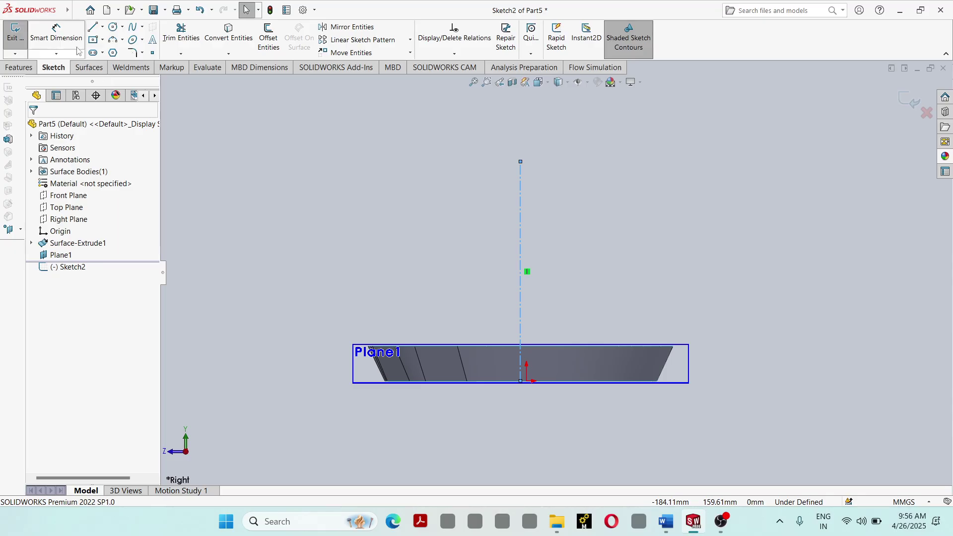
left_click(520, 230)
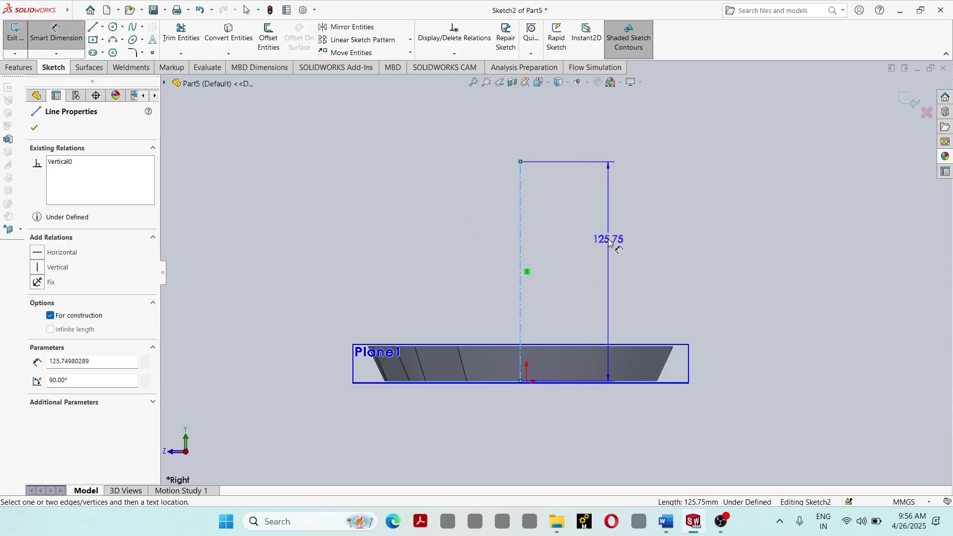
left_click(610, 240)
type("200")
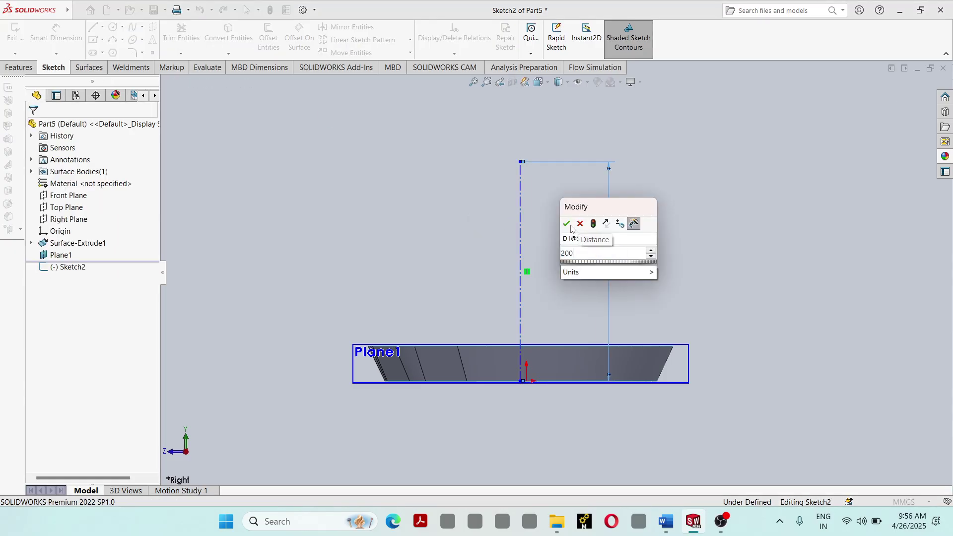
key("Return")
key("Escape")
key("Delete")
Step: Draw a 3 Point Arc of about 100 mm radius joining the centerline's two ends and bulging toward the back
left_click(122, 40)
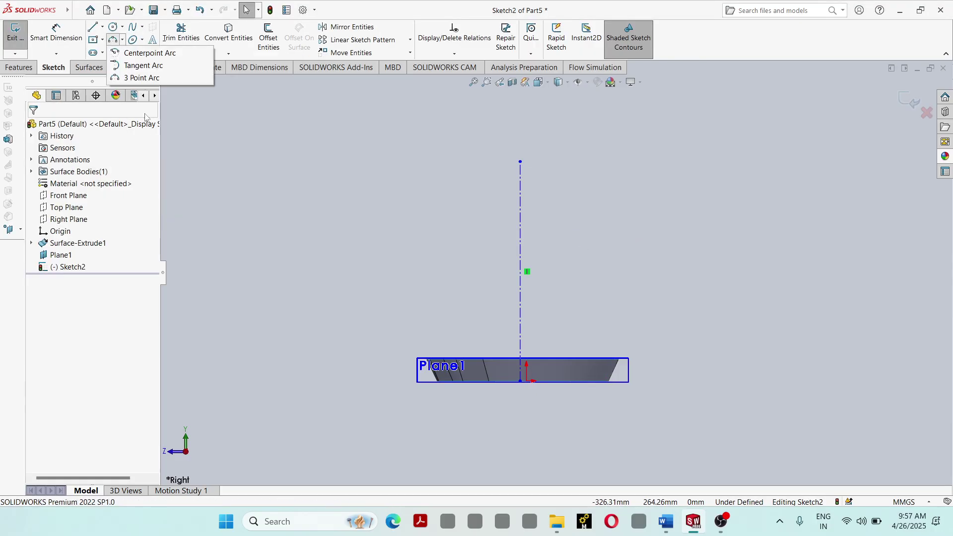
left_click(134, 80)
left_click(521, 162)
left_click(520, 381)
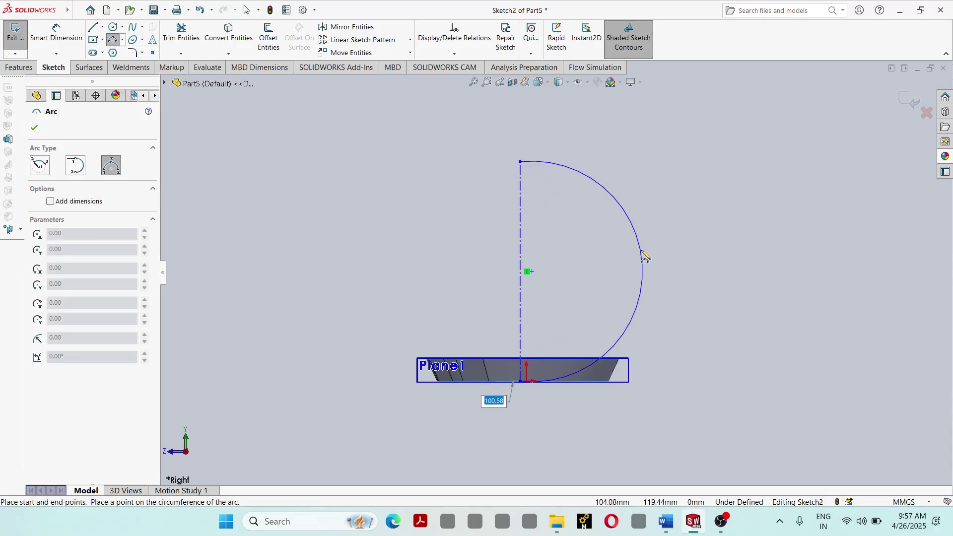
left_click(637, 261)
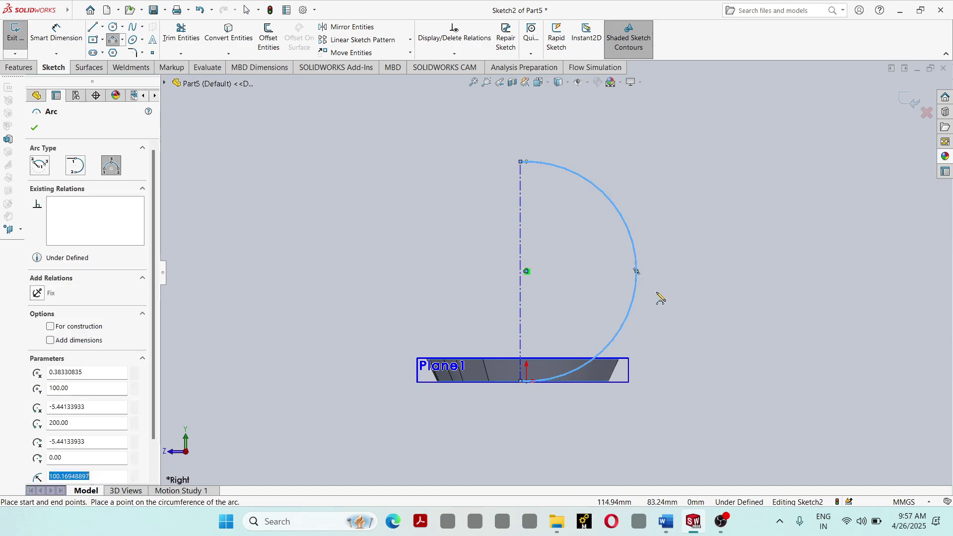
key("Escape")
left_click(21, 68)
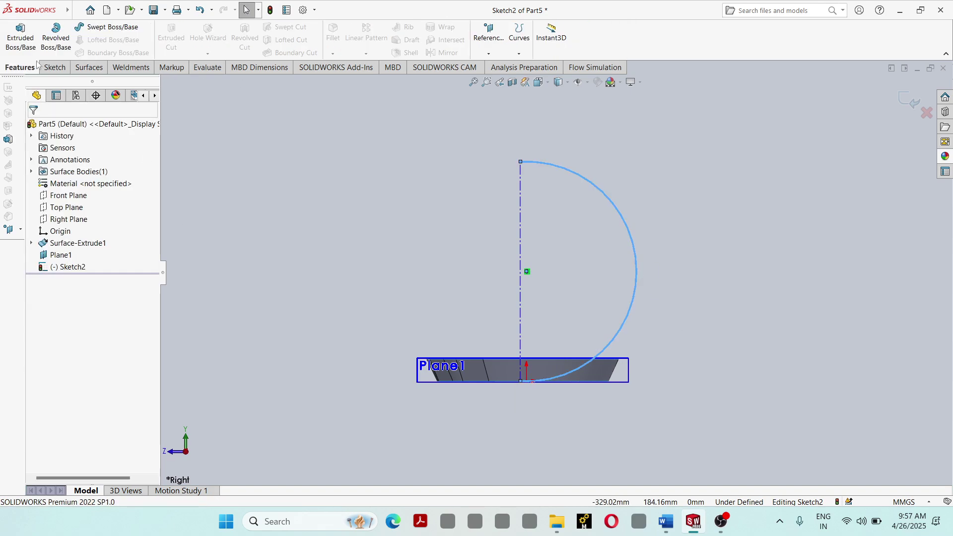
left_click(56, 37)
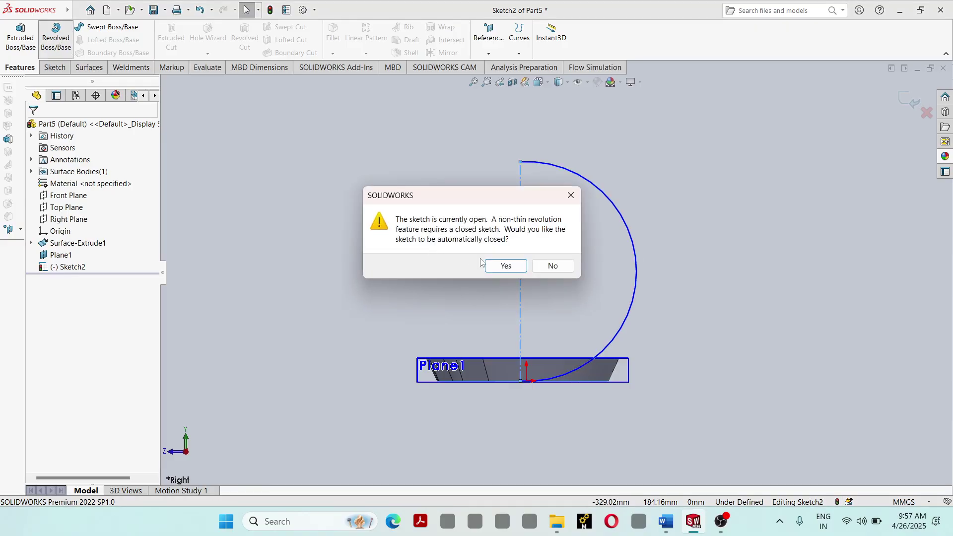
left_click(505, 266)
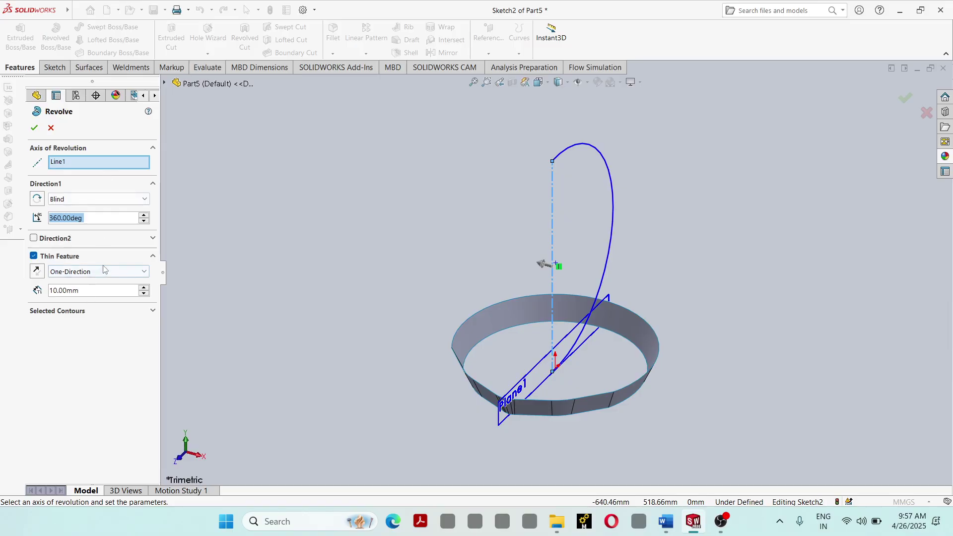
left_click(87, 313)
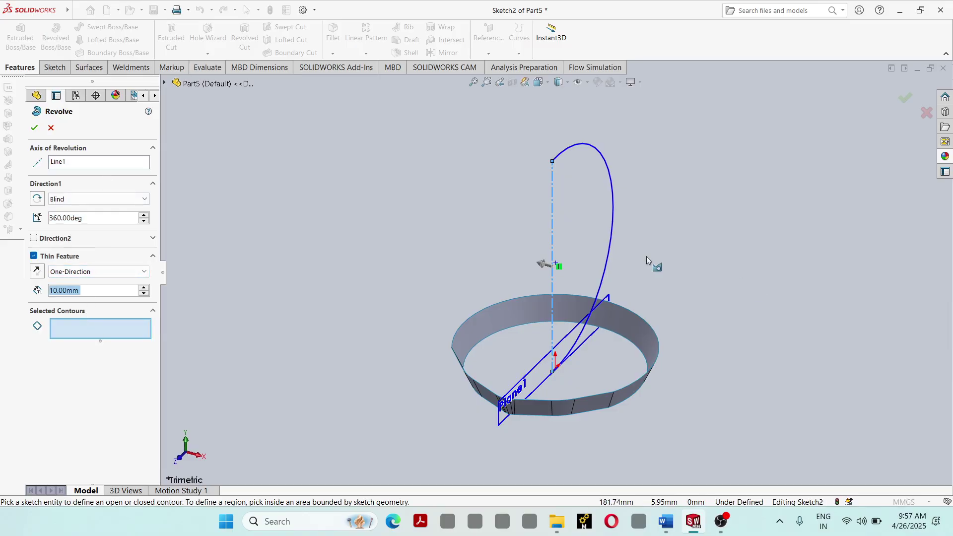
left_click(584, 228)
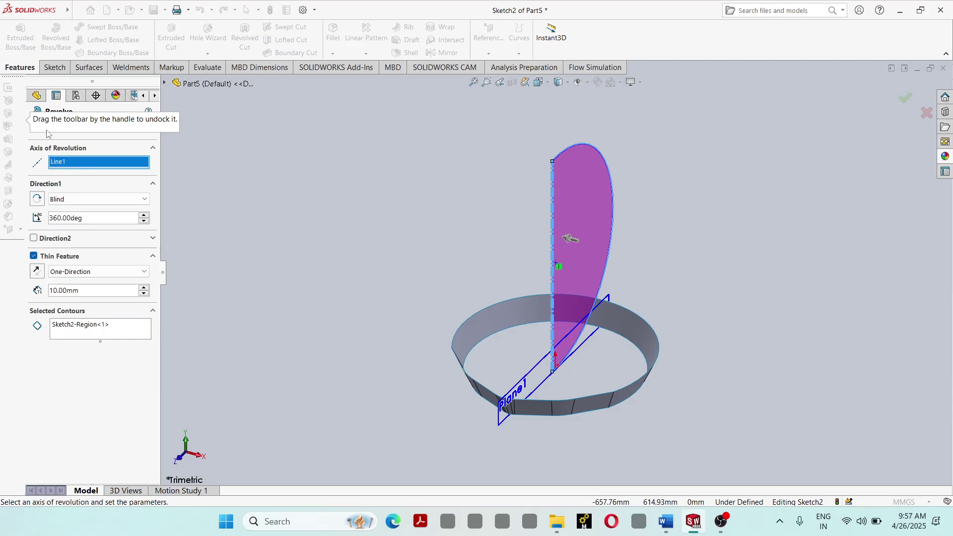
key("Escape")
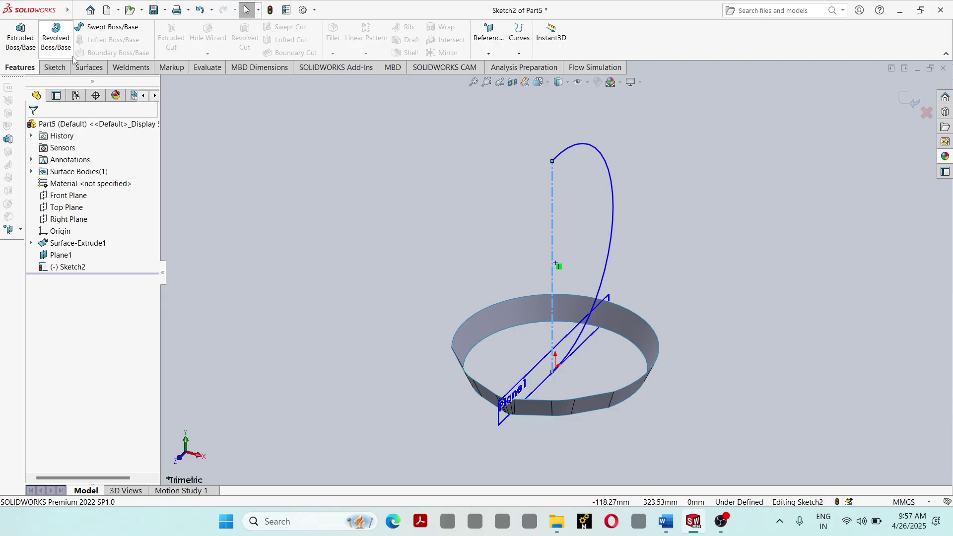
Step: Create a Revolved Surface from the arc sketch, turning it 360 degrees about the vertical centerline
left_click(88, 67)
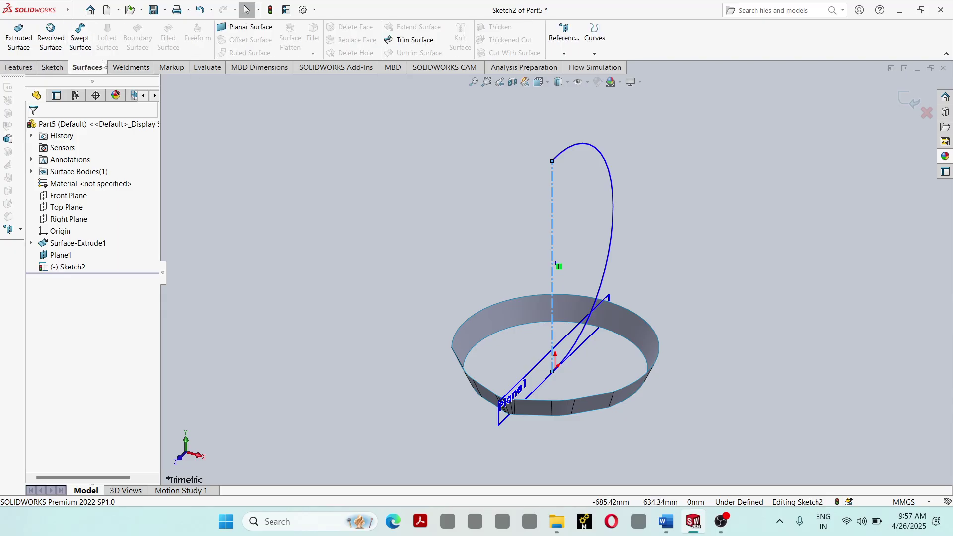
left_click(50, 38)
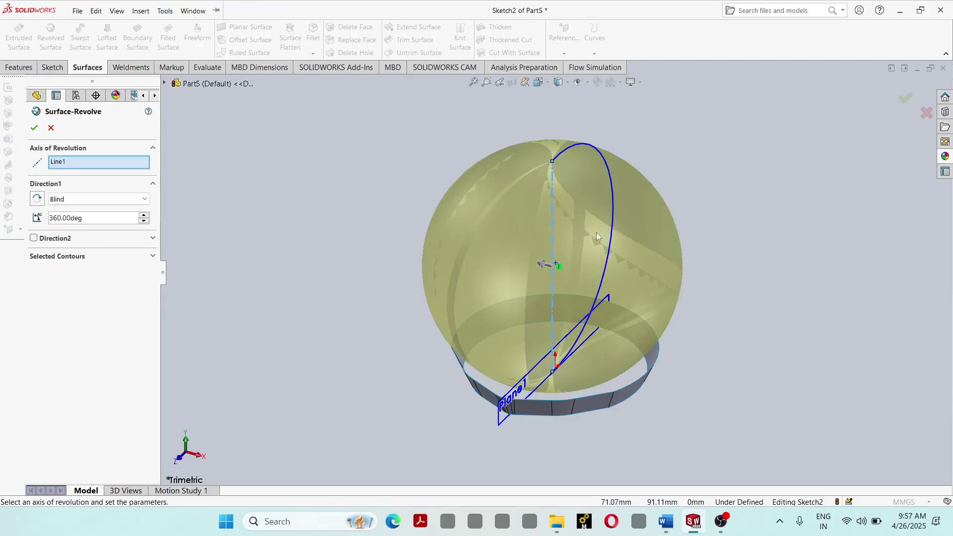
left_click(33, 129)
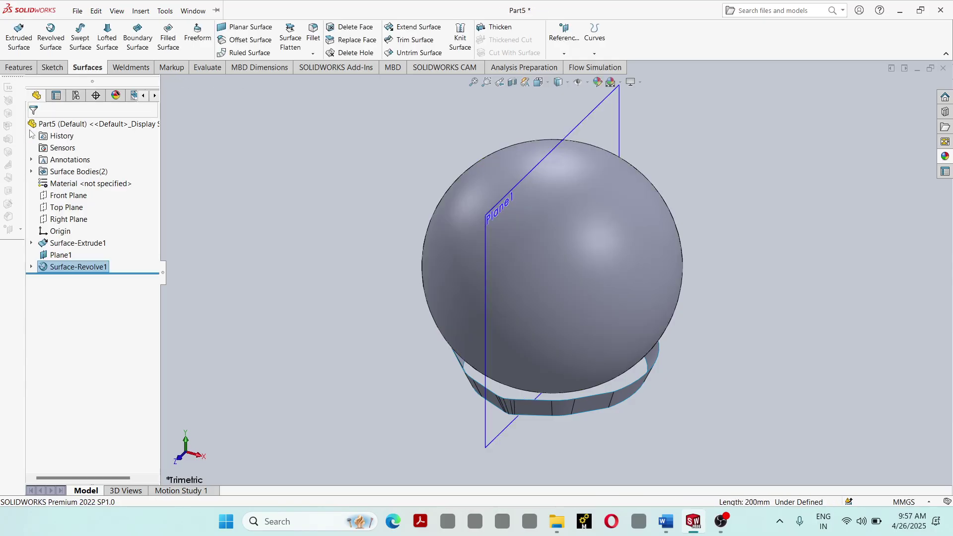
Step: Sketch a three-point spline on Plane1 across the sphere's upper part, starting about 129 mm in front of and 133 mm above the origin
middle_click_drag(502, 276, 547, 87)
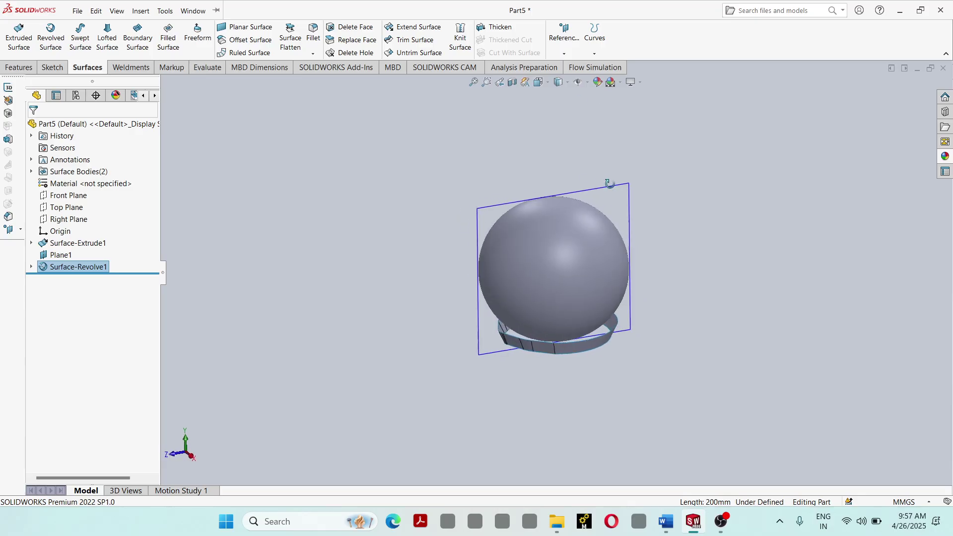
left_click(549, 85)
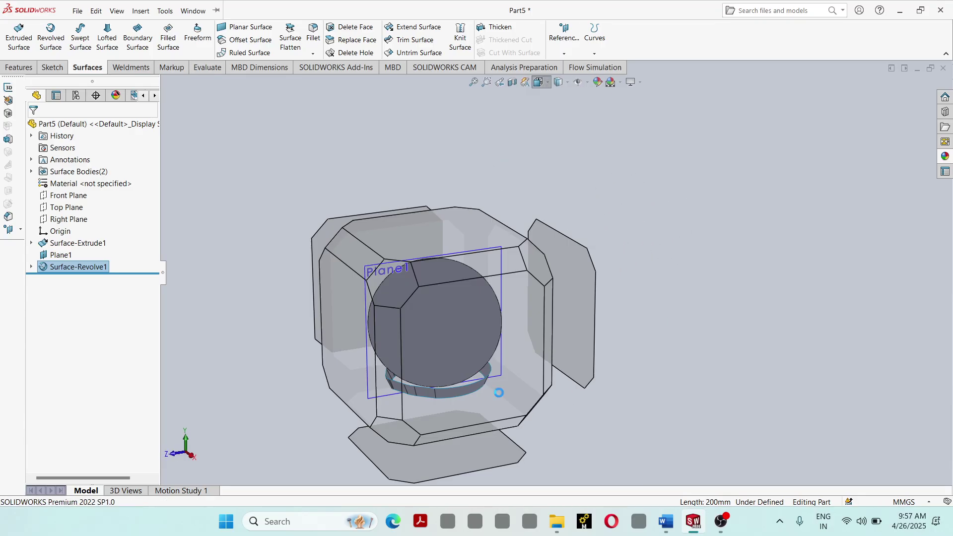
left_click(500, 396)
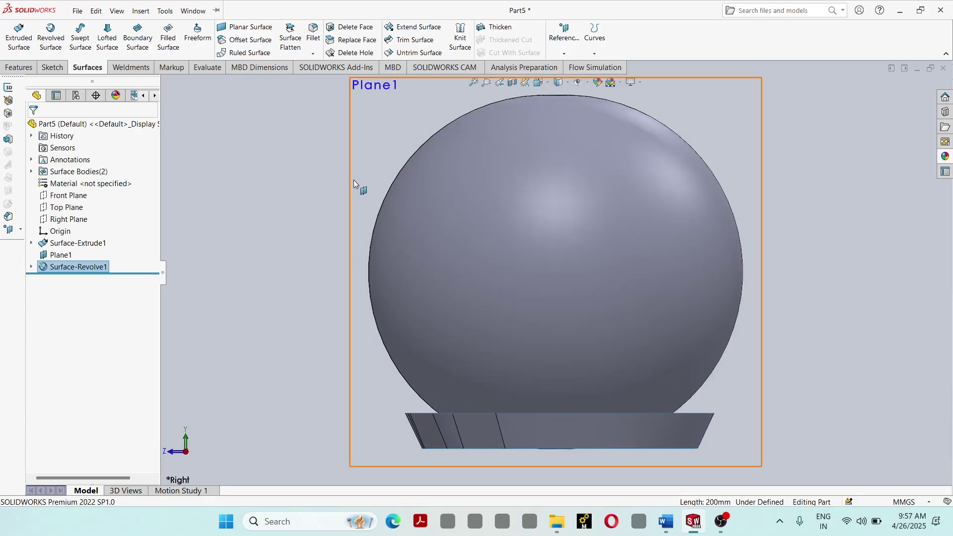
left_click(350, 180)
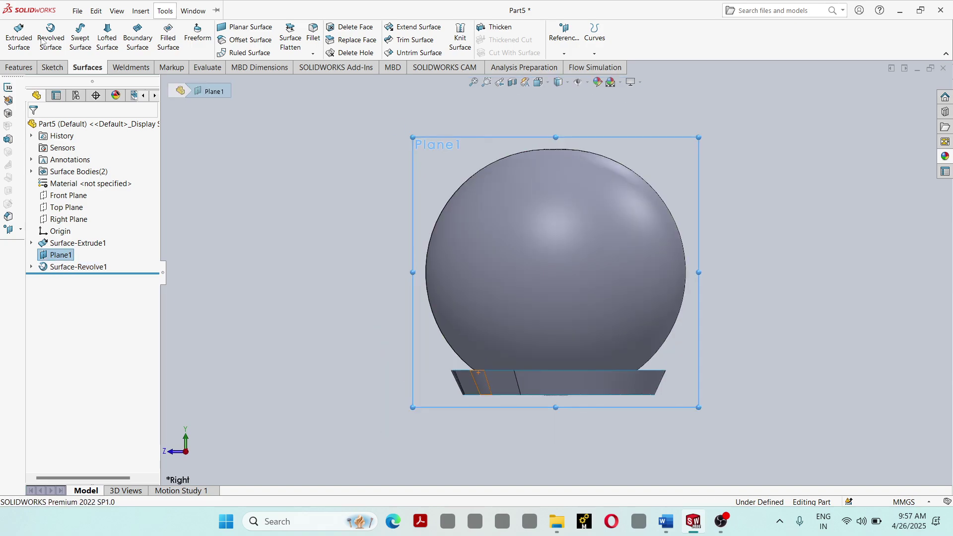
left_click(60, 66)
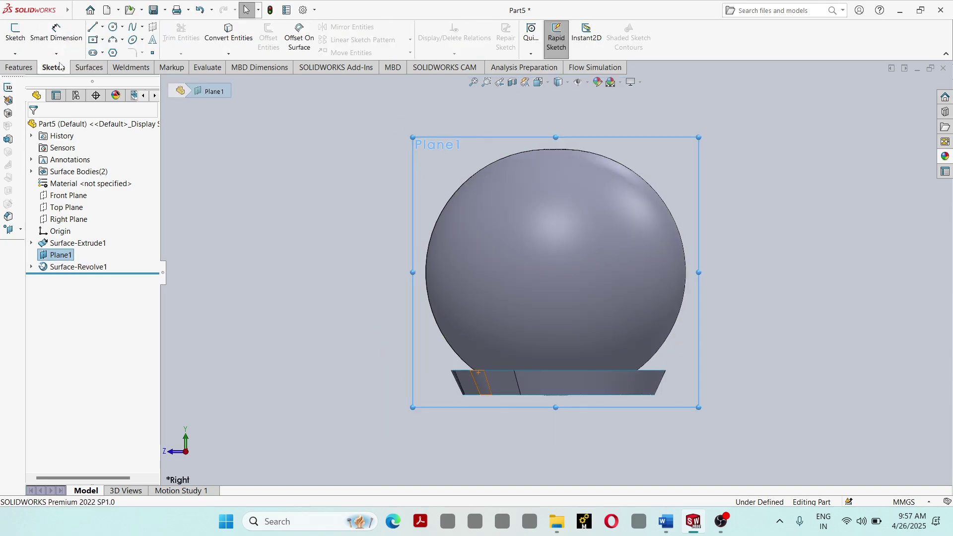
left_click(137, 28)
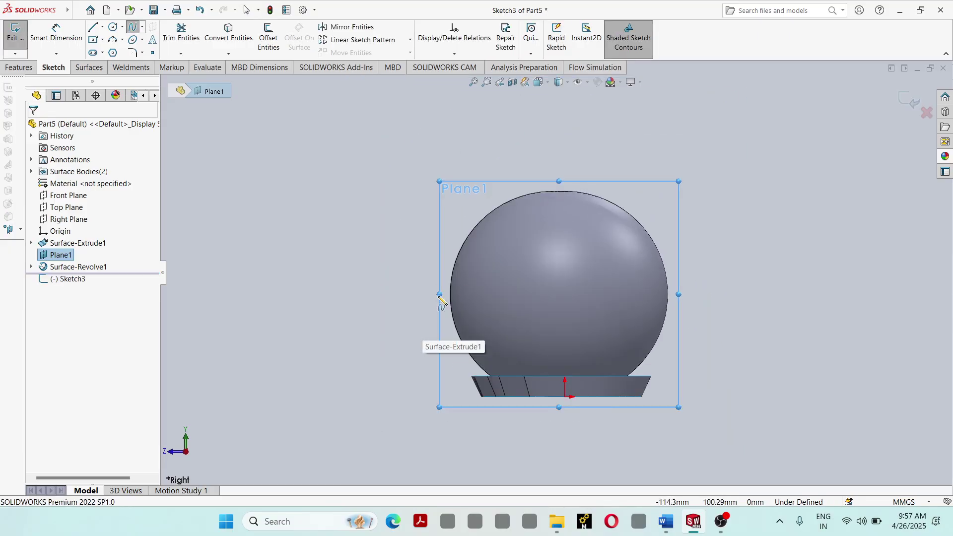
left_click(433, 259)
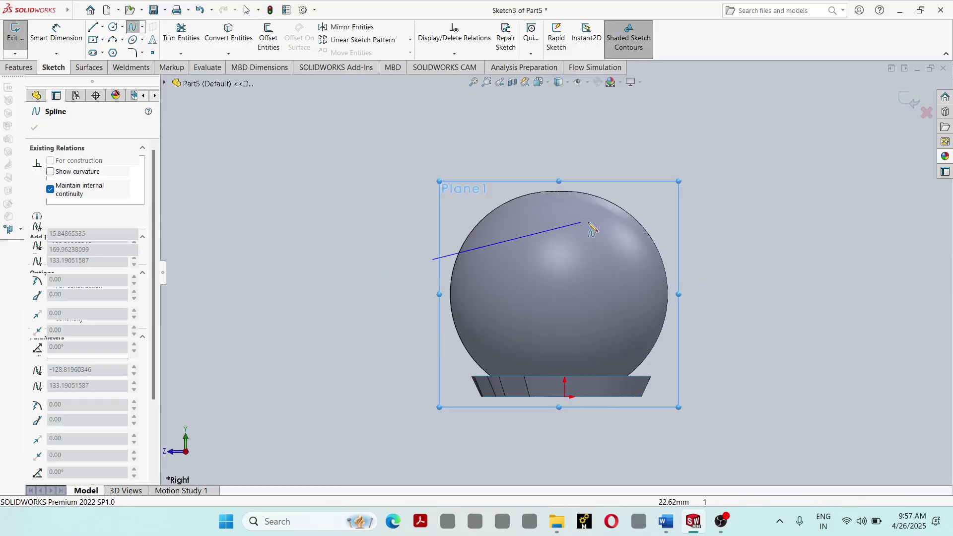
left_click(553, 239)
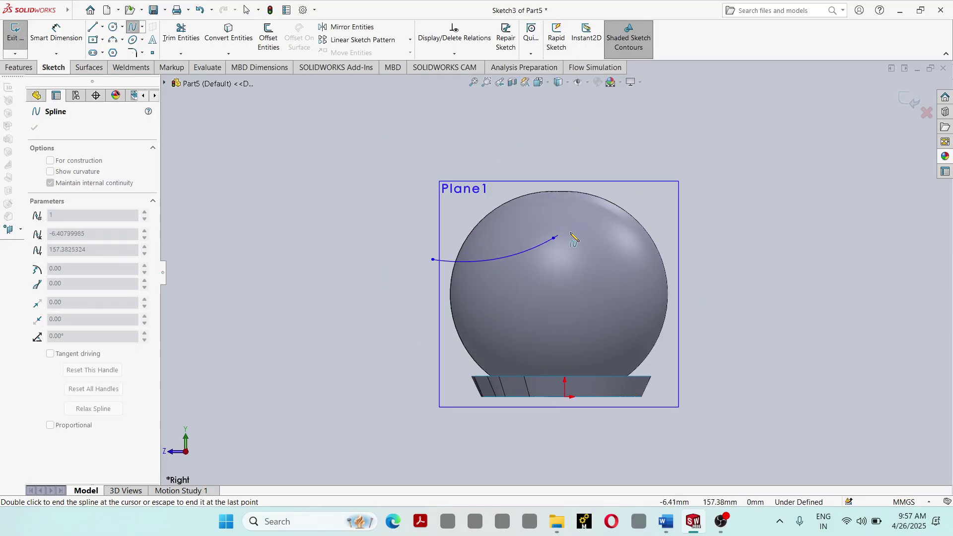
left_click(694, 218)
key("Escape")
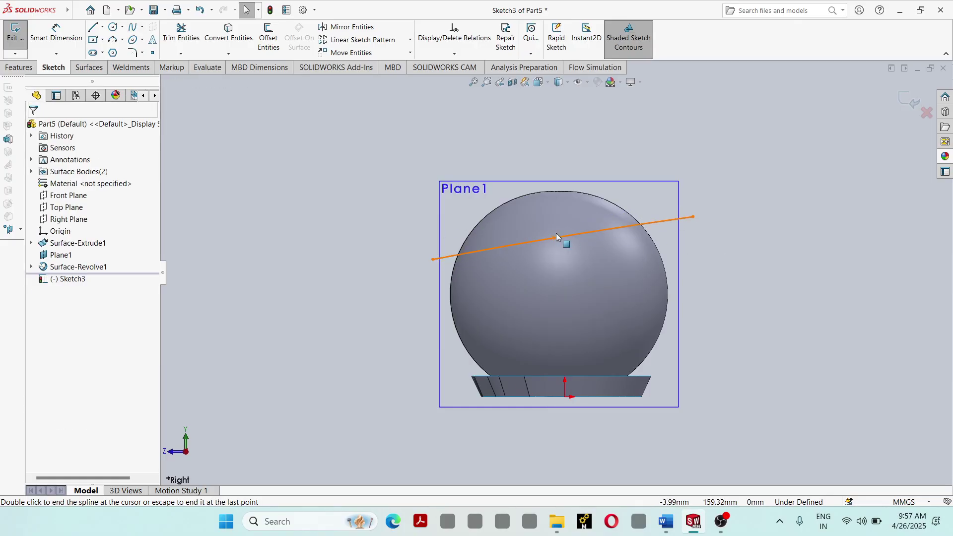
Step: Arch the spline by moving its middle point to about (-12.7, 173.8), front end to (-128.3, 120.1) and rear end to (129.6, 159.8)
left_click(554, 239)
left_click_drag(554, 238, 552, 219)
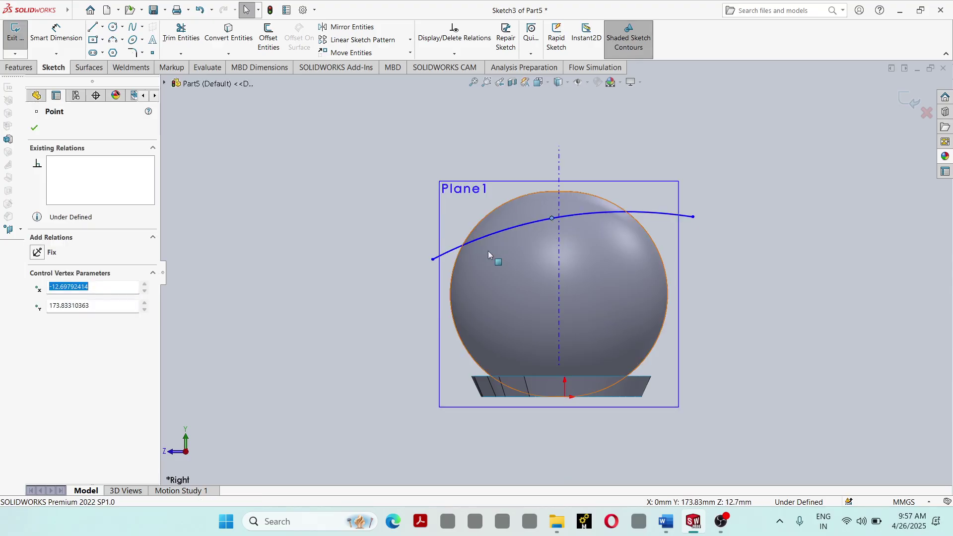
left_click(433, 260)
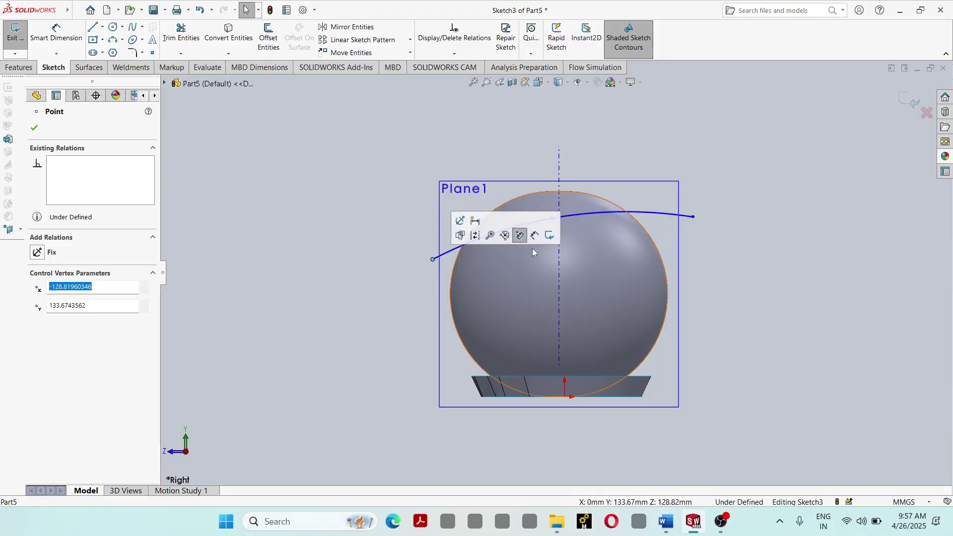
left_click(433, 270)
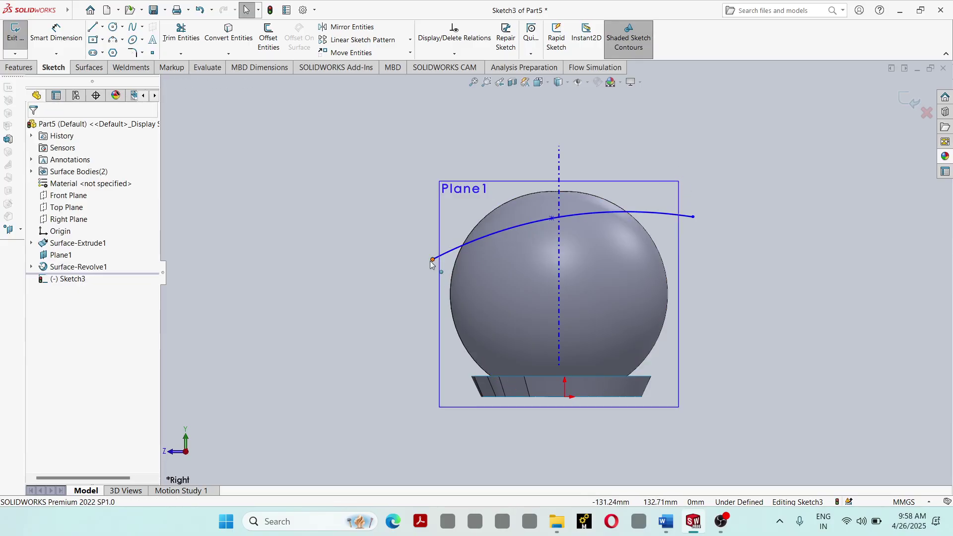
left_click_drag(433, 260, 433, 273)
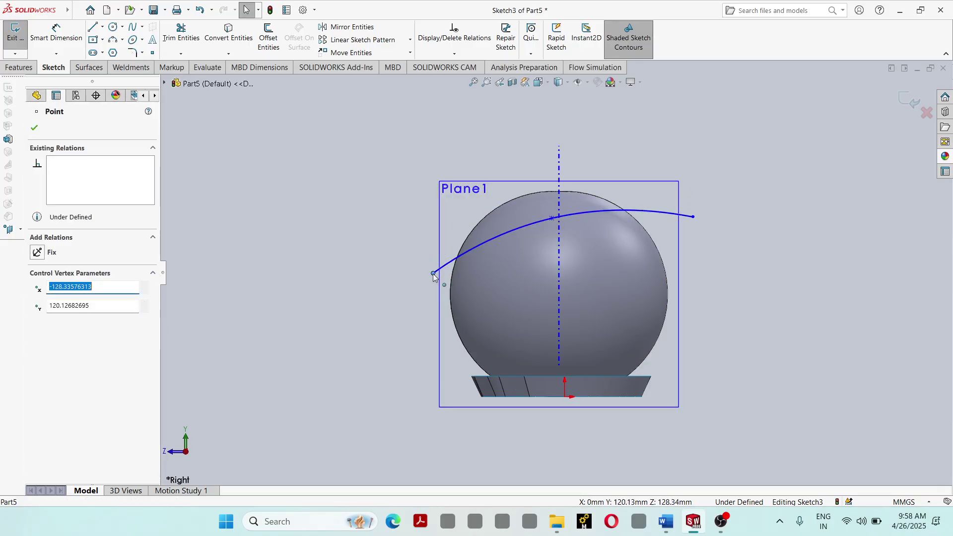
left_click(696, 218)
left_click_drag(701, 223, 702, 239)
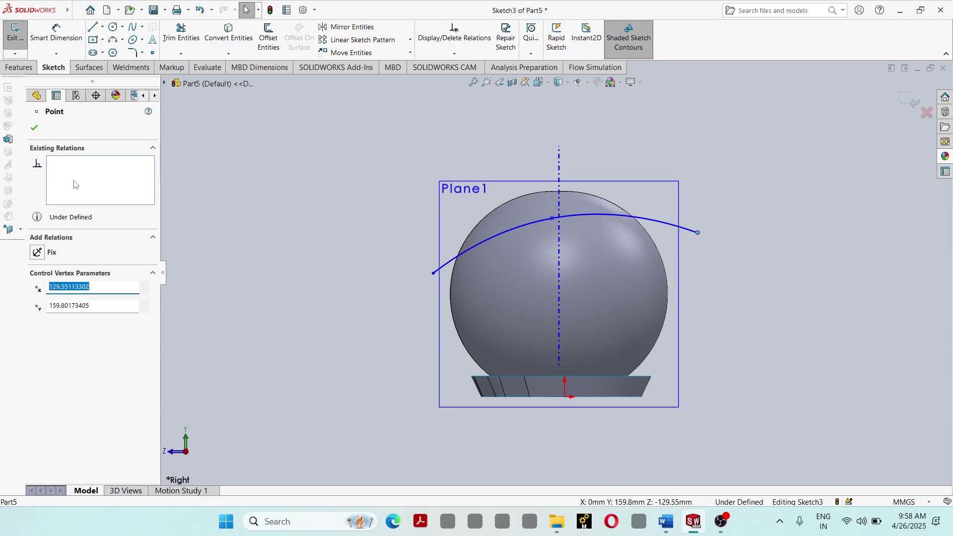
left_click(34, 128)
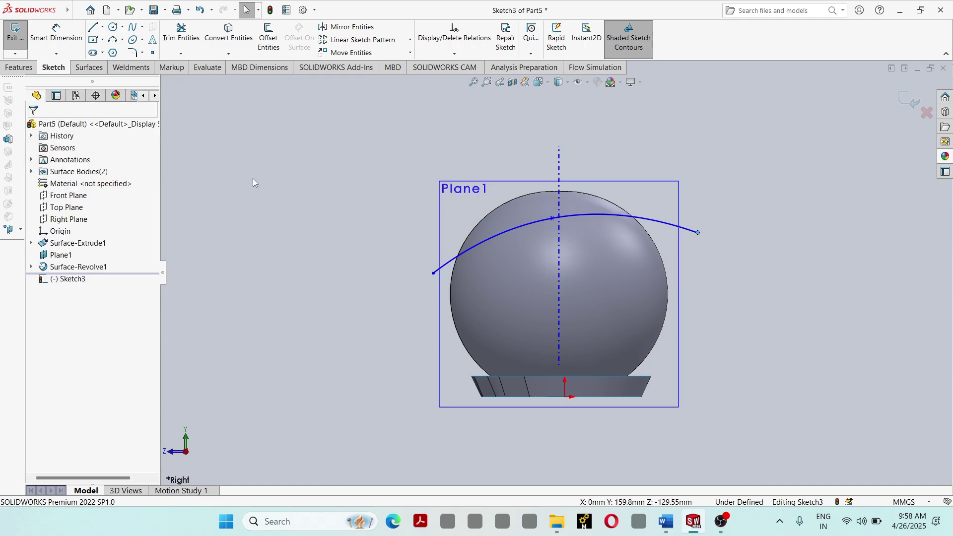
Step: Trim the revolved sphere surface with the spline sketch as trim tool, removing the portion below the curve
left_click(92, 67)
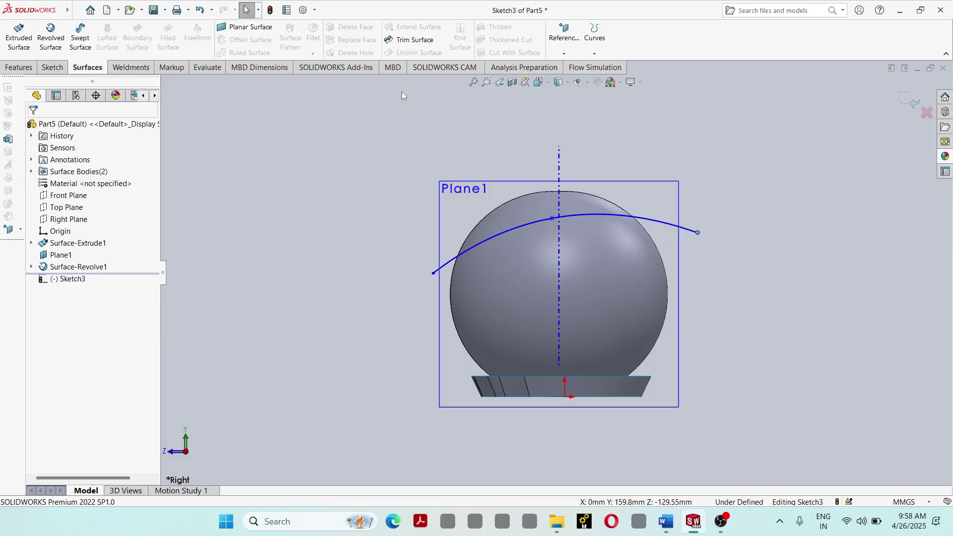
left_click(416, 38)
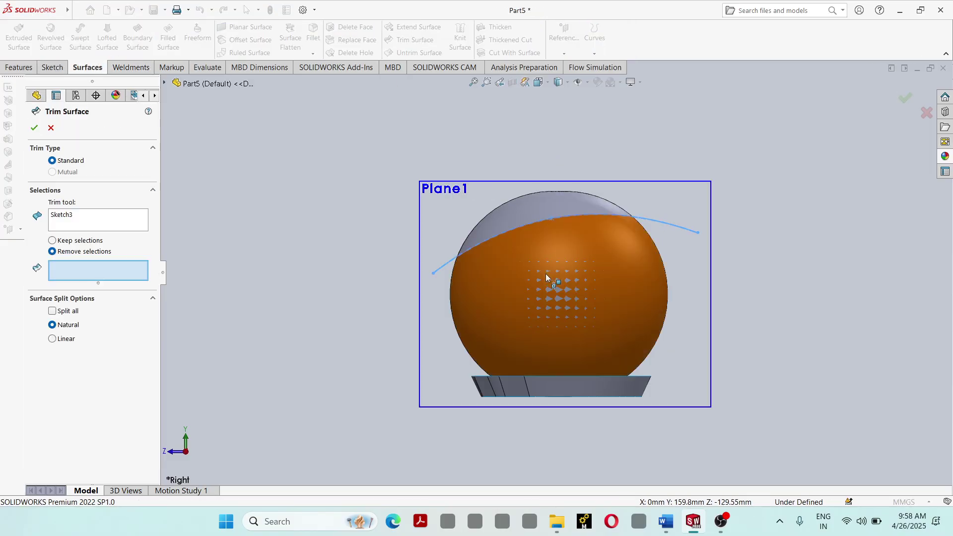
left_click(552, 282)
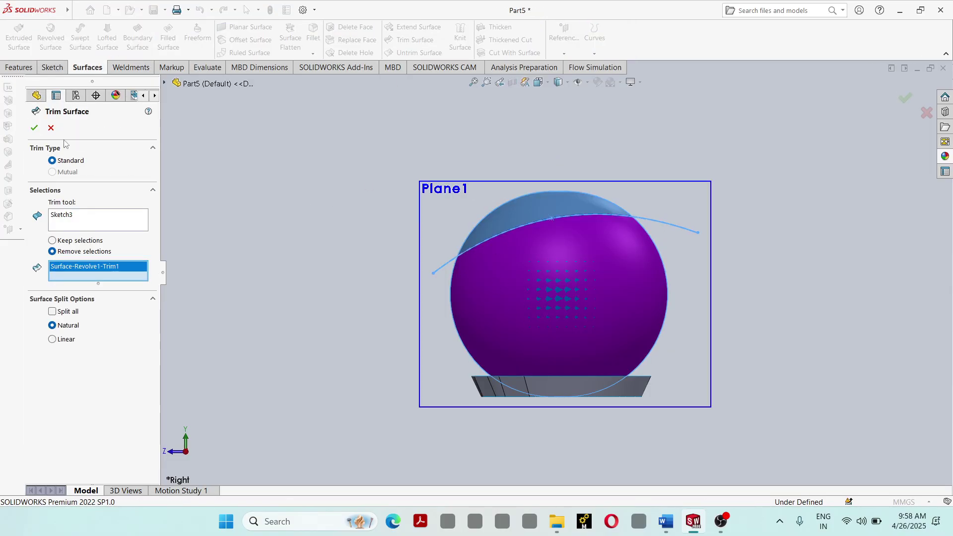
left_click(34, 129)
Step: Hide the reference plane Plane1
middle_click_drag(373, 255, 397, 303)
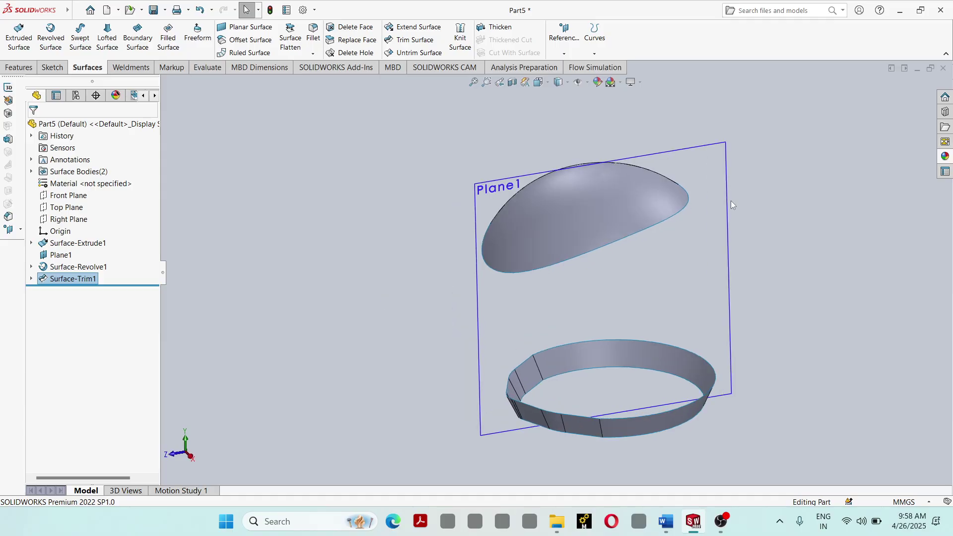
right_click(727, 202)
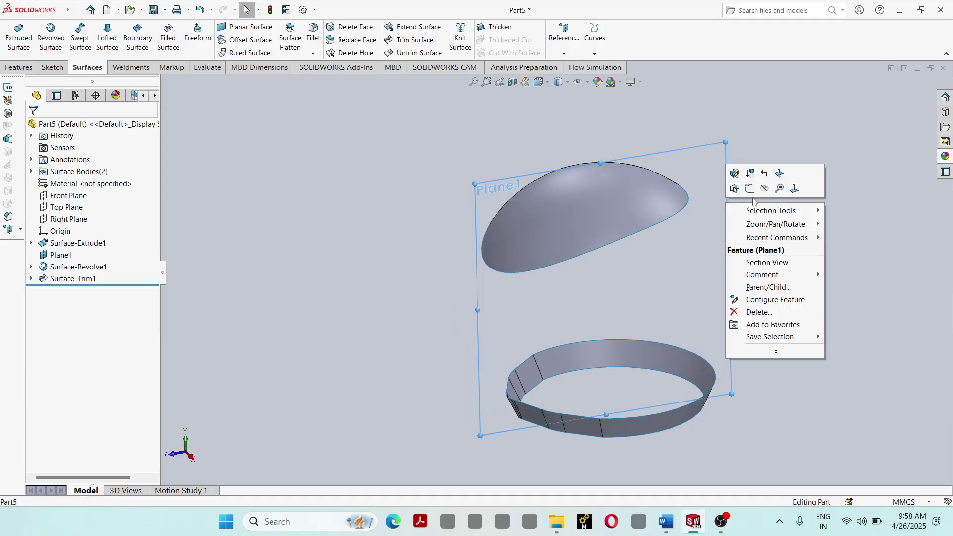
left_click(766, 187)
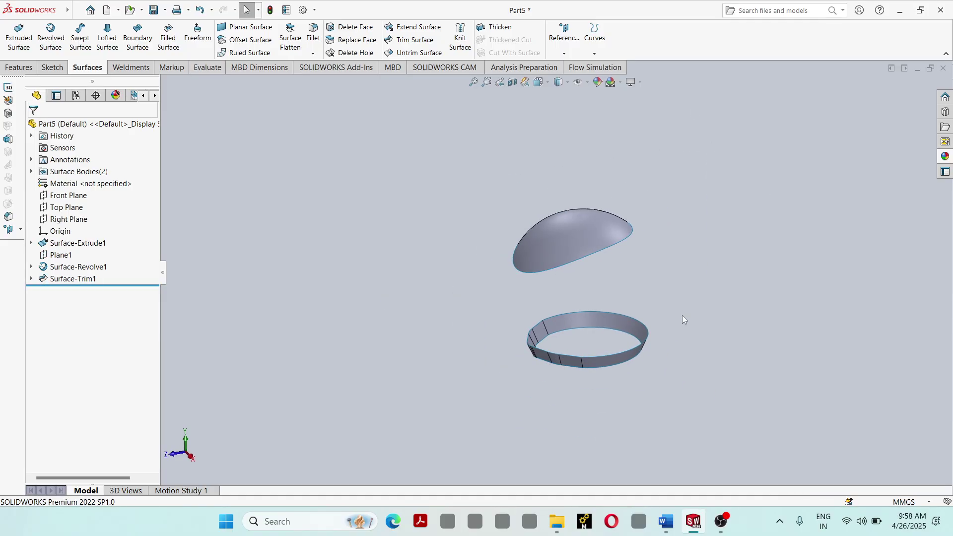
Step: Begin a lofted surface, using the SelectionManager to pick the long rear edge of the base's upper rim for the first profile
key("f")
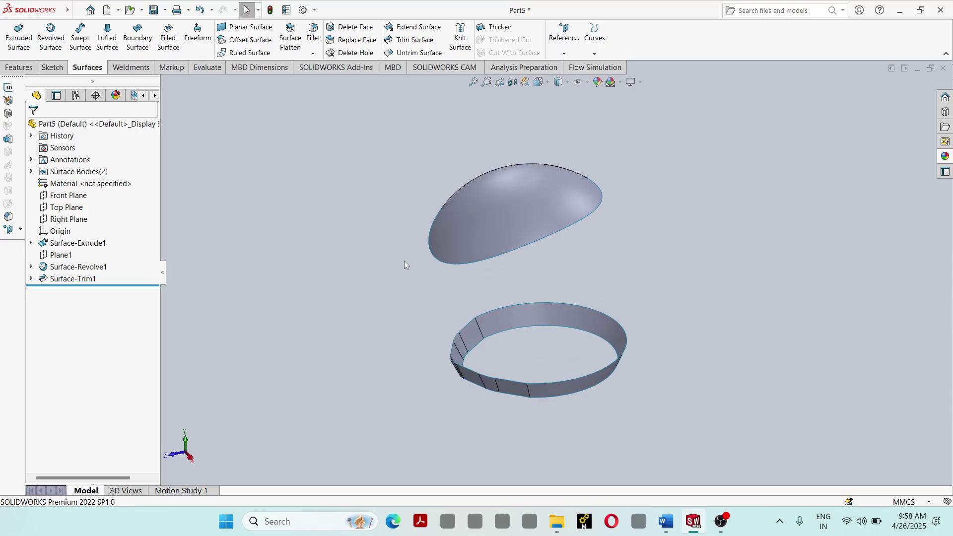
scroll(480, 346, "down", 2)
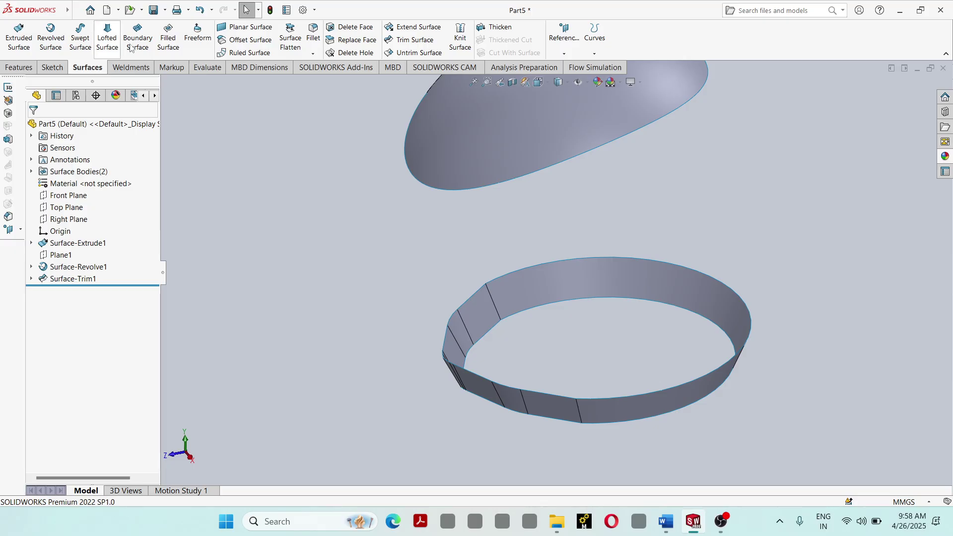
left_click(107, 35)
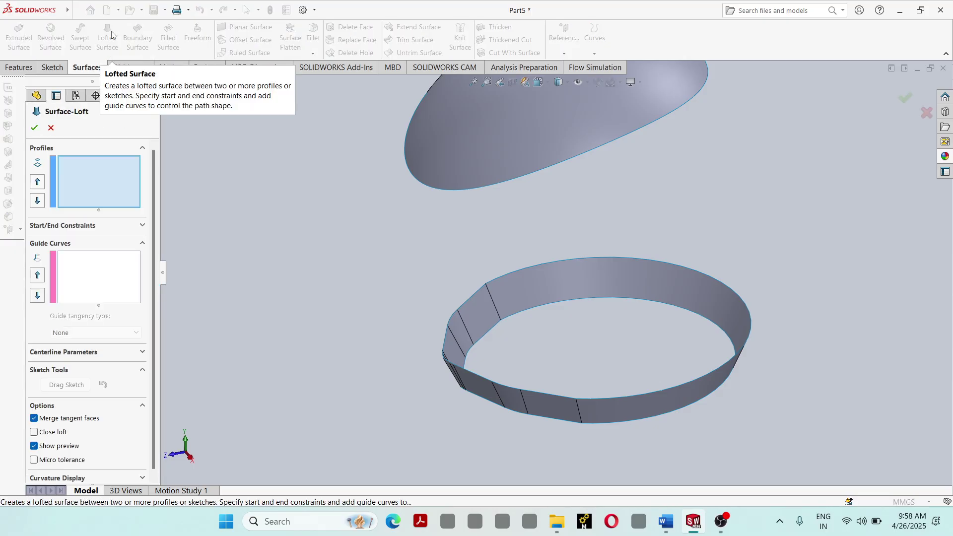
right_click(297, 193)
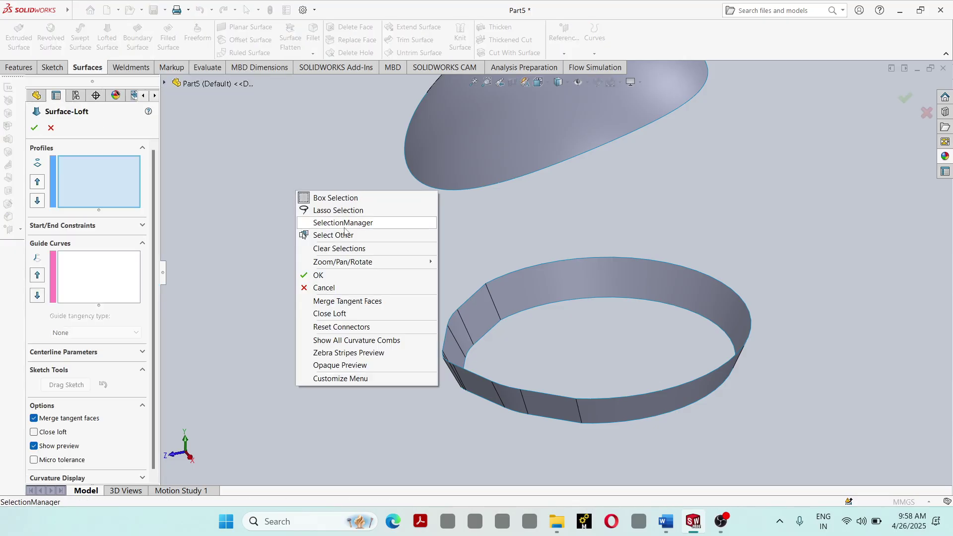
left_click(362, 225)
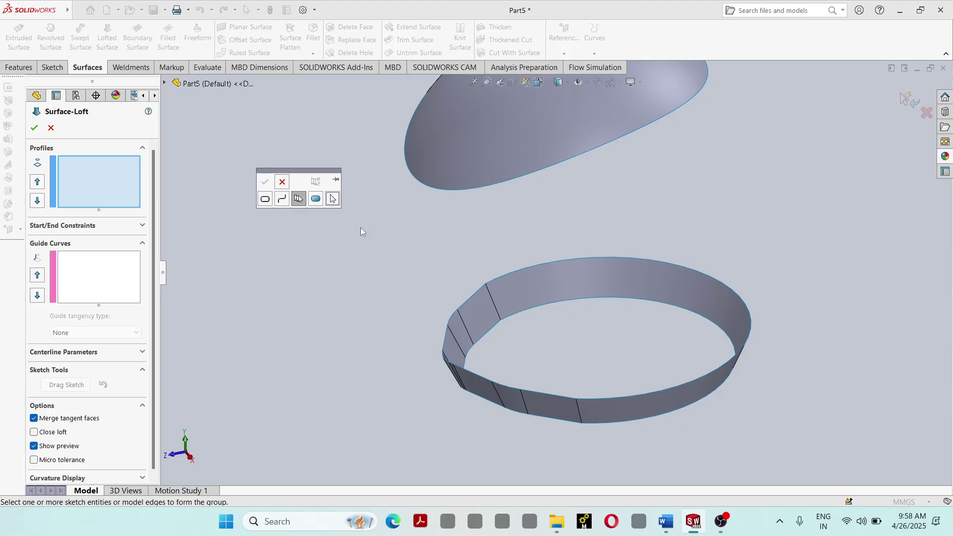
left_click(586, 260)
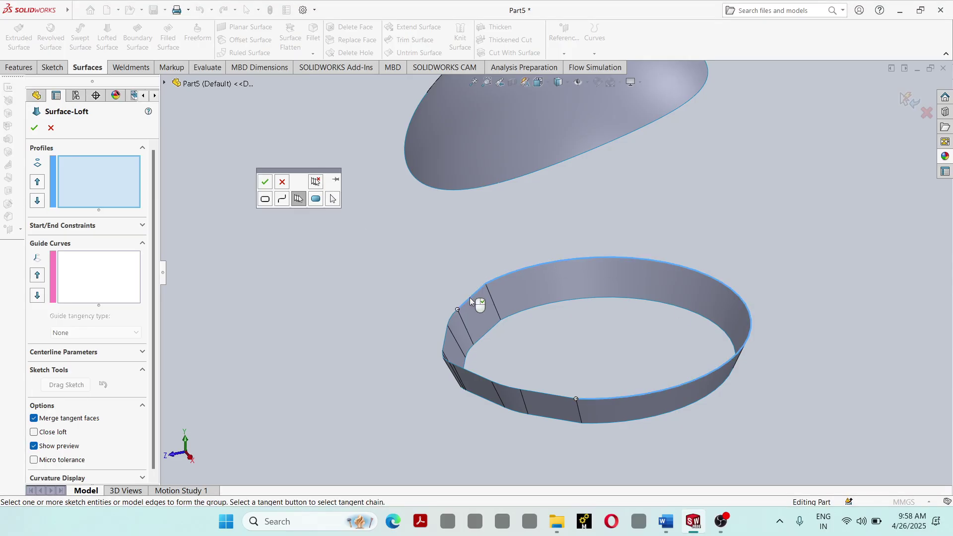
Step: Add the remaining front edges of the base's upper rim to the selection and accept them as a closed group profile
scroll(462, 313, "up", 3)
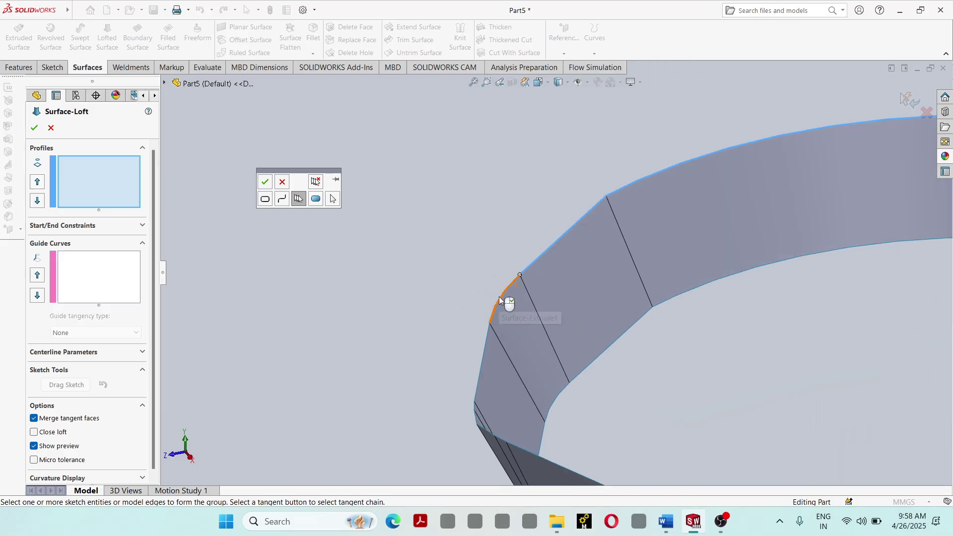
scroll(536, 320, "down", 5)
scroll(504, 311, "up", 4)
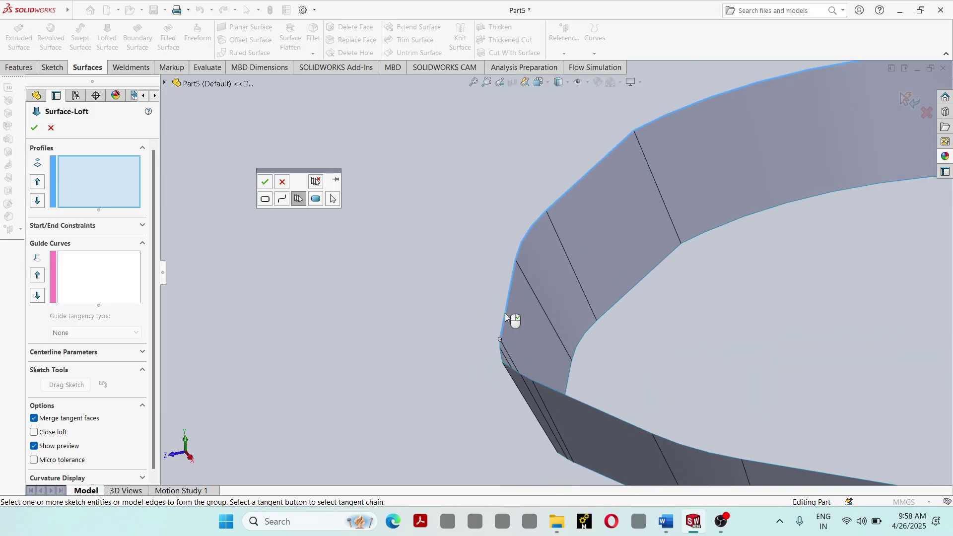
scroll(526, 350, "up", 3)
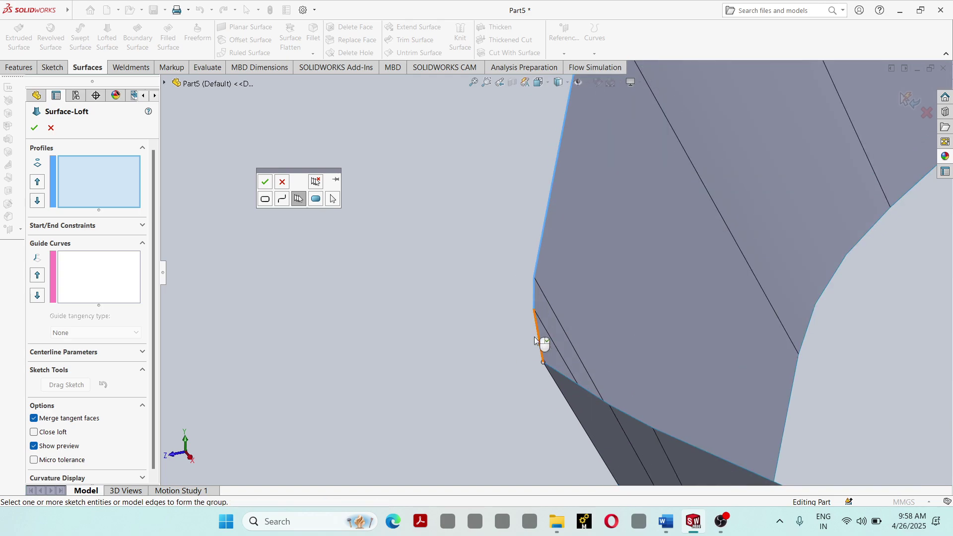
scroll(372, 266, "down", 3)
scroll(546, 303, "up", 3)
left_click(501, 341)
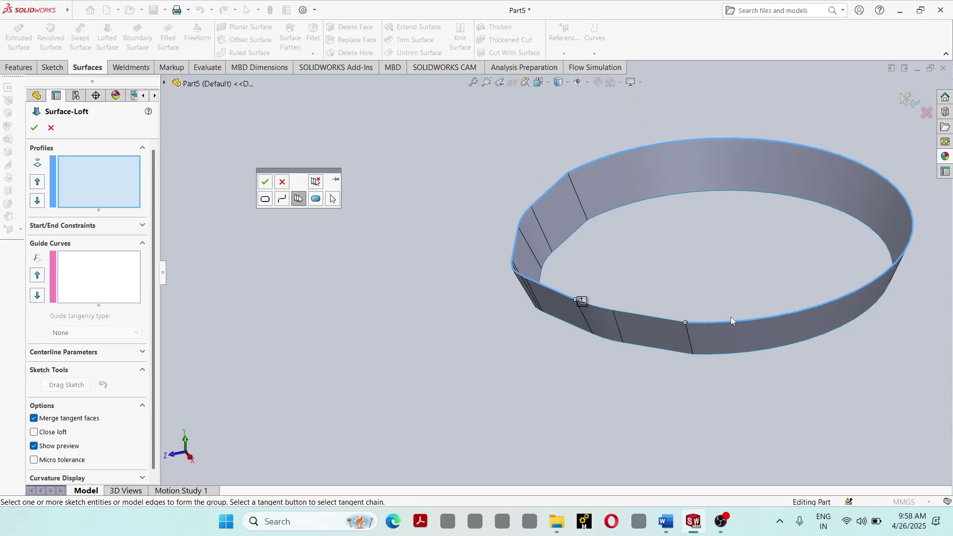
middle_click_drag(603, 316, 455, 296, "ctrl")
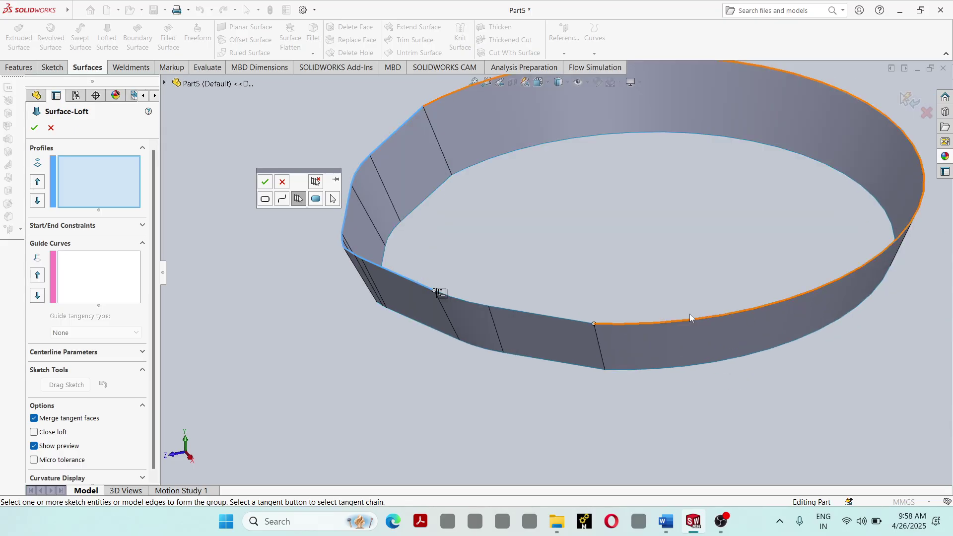
left_click(468, 301)
scroll(578, 412, "up", 2)
scroll(579, 412, "up", 1)
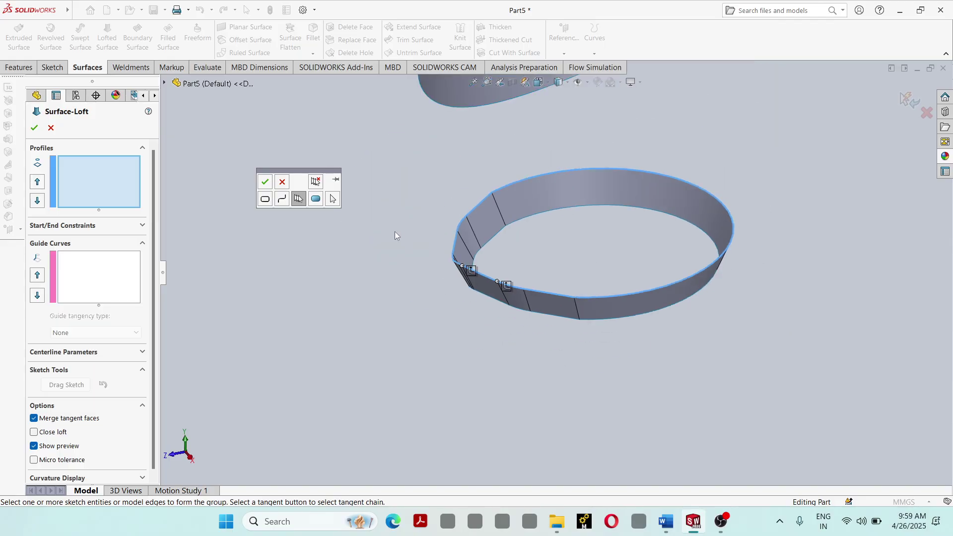
scroll(403, 232, "down", 1)
left_click(265, 182)
Step: Add the trimmed dome's lower edge as the second loft profile
scroll(409, 391, "up", 3)
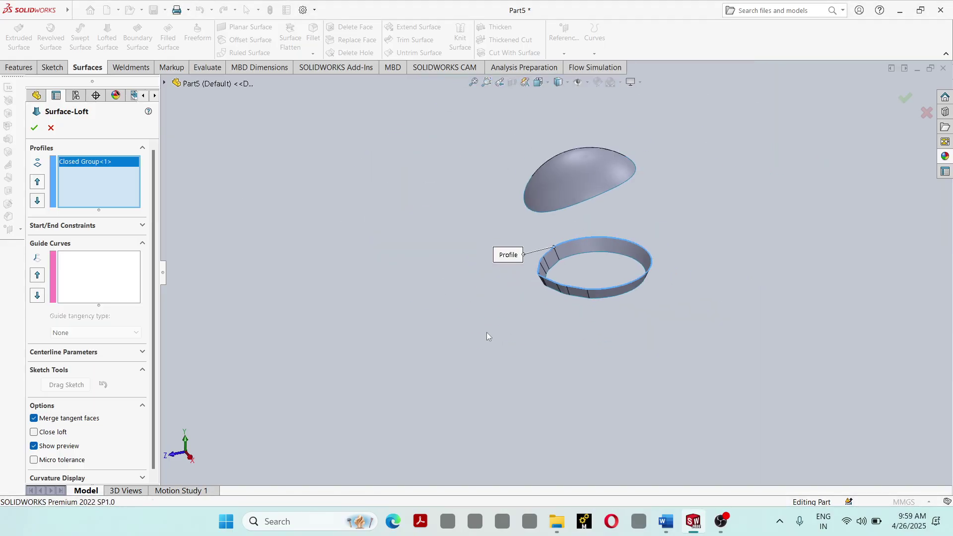
scroll(645, 201, "down", 2)
left_click(582, 189)
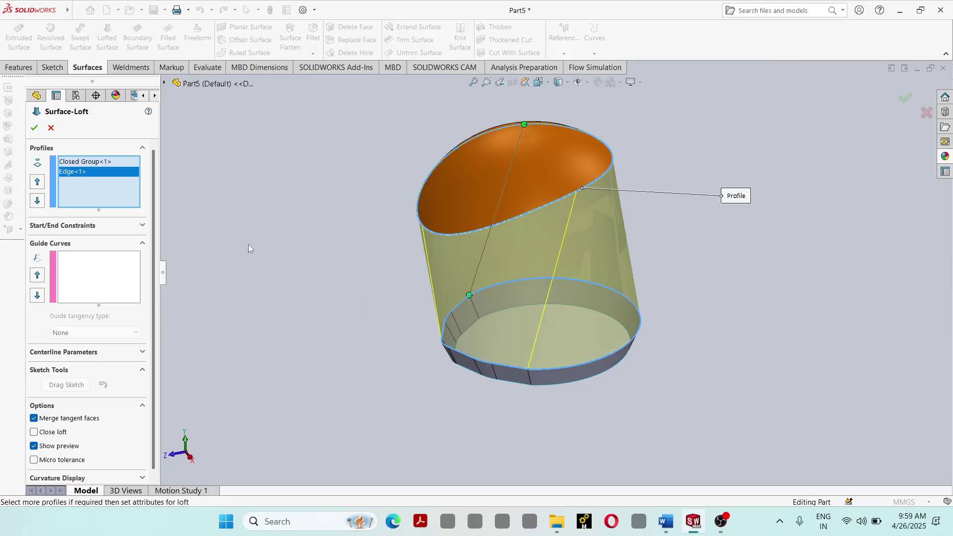
Step: Set both the start and end constraints of the loft to Tangency To Face
left_click(142, 226)
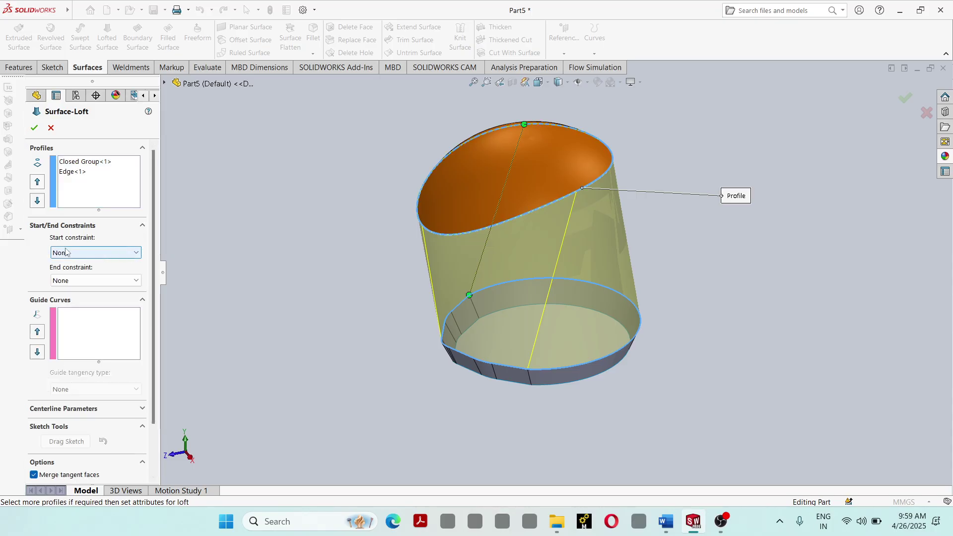
left_click(135, 254)
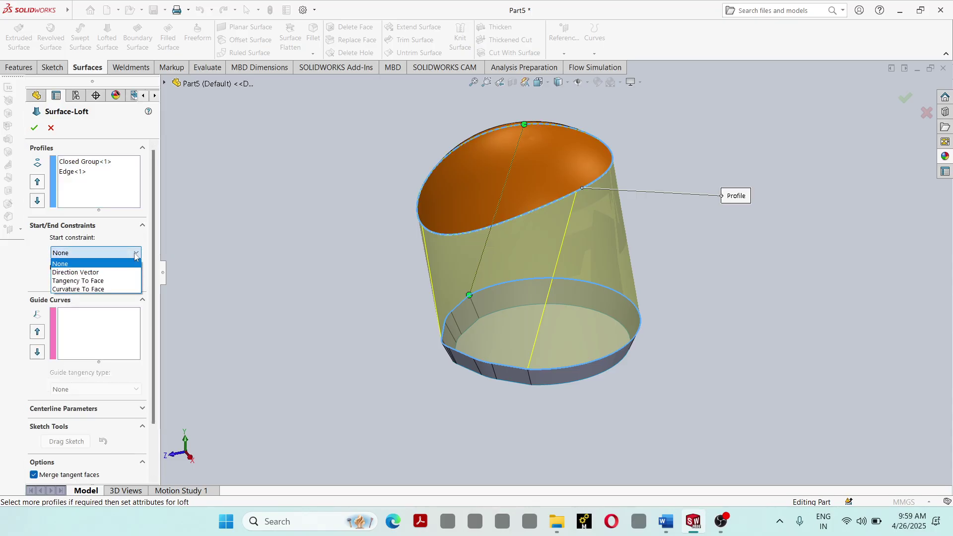
left_click(100, 281)
left_click(81, 273)
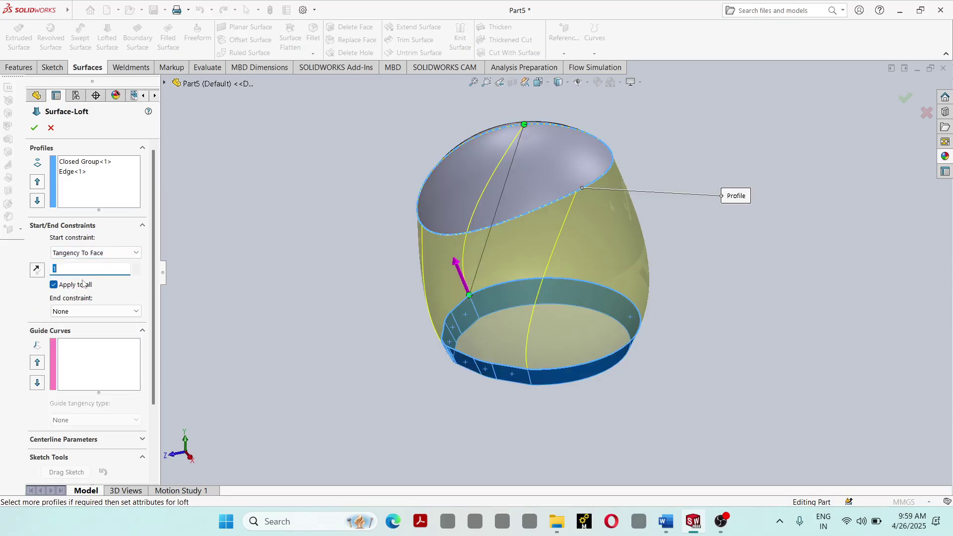
left_click(100, 310)
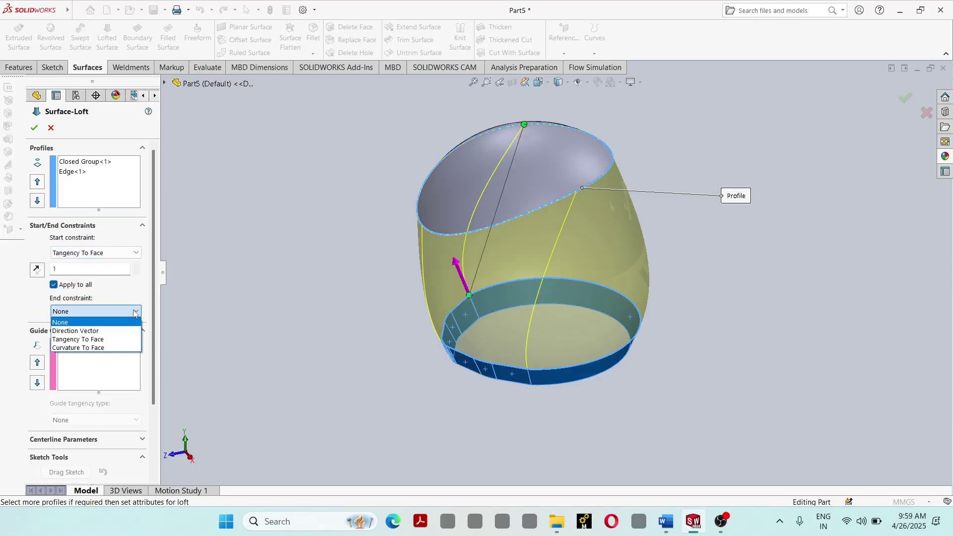
left_click(109, 340)
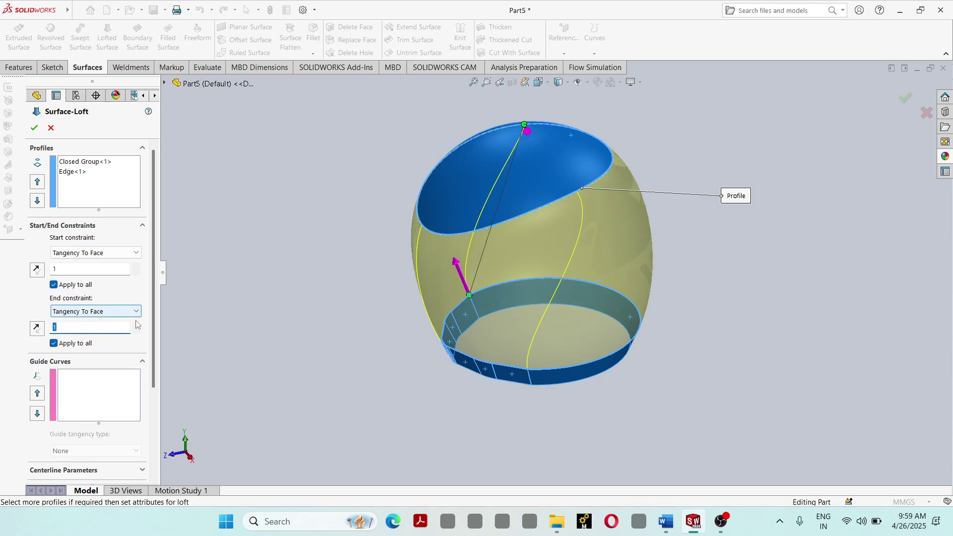
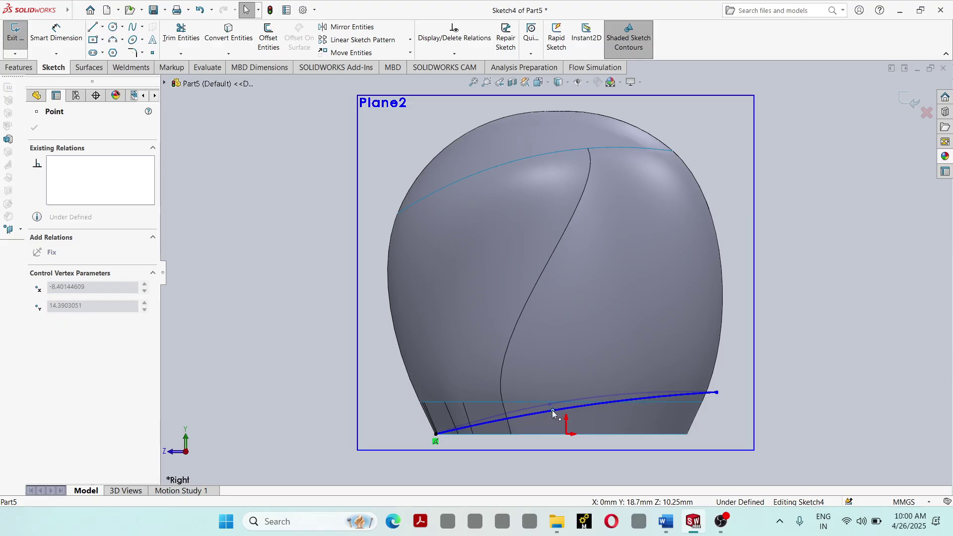
Step: Trim the base and lofted surfaces with the lower spline sketch, removing the portions of both below the curve
left_click(716, 393)
left_click(682, 426)
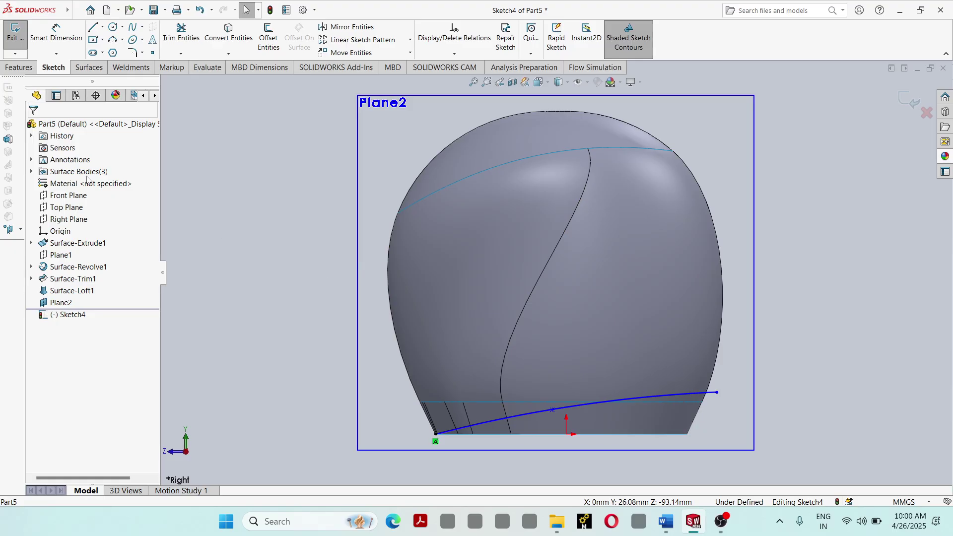
left_click(87, 67)
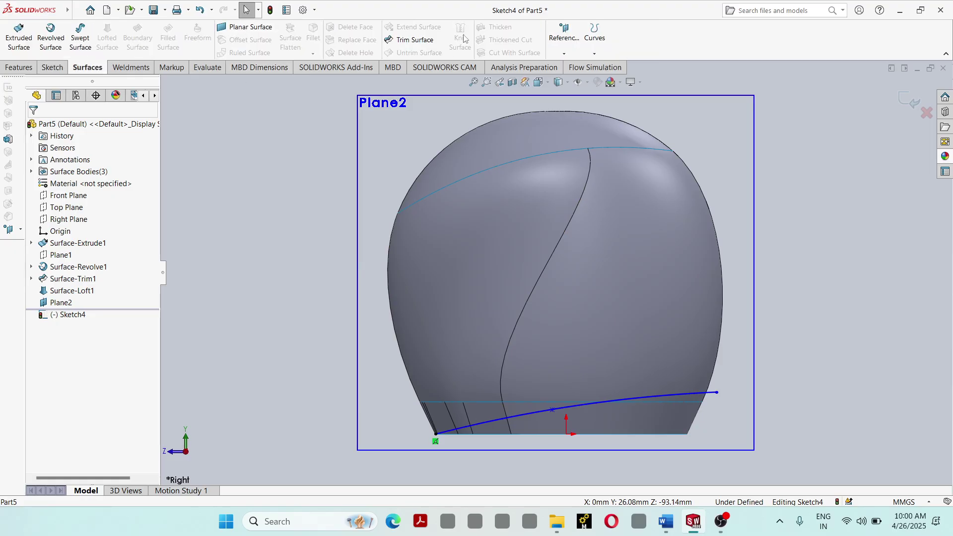
left_click(416, 40)
left_click(621, 421)
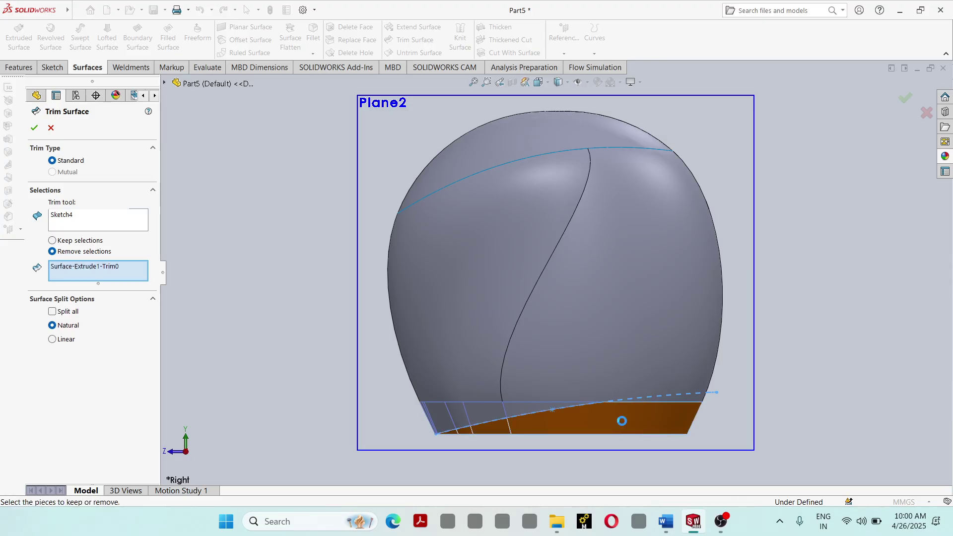
left_click(683, 399)
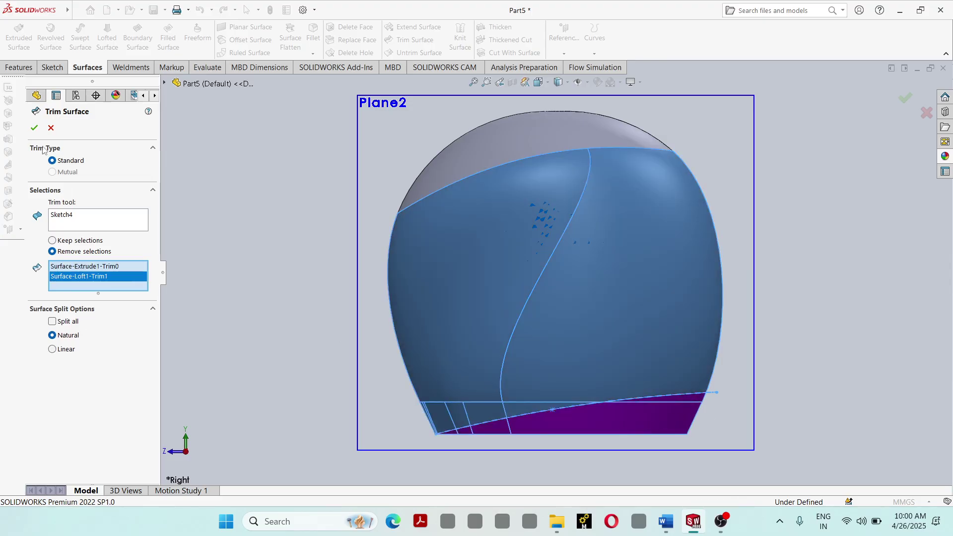
left_click(34, 128)
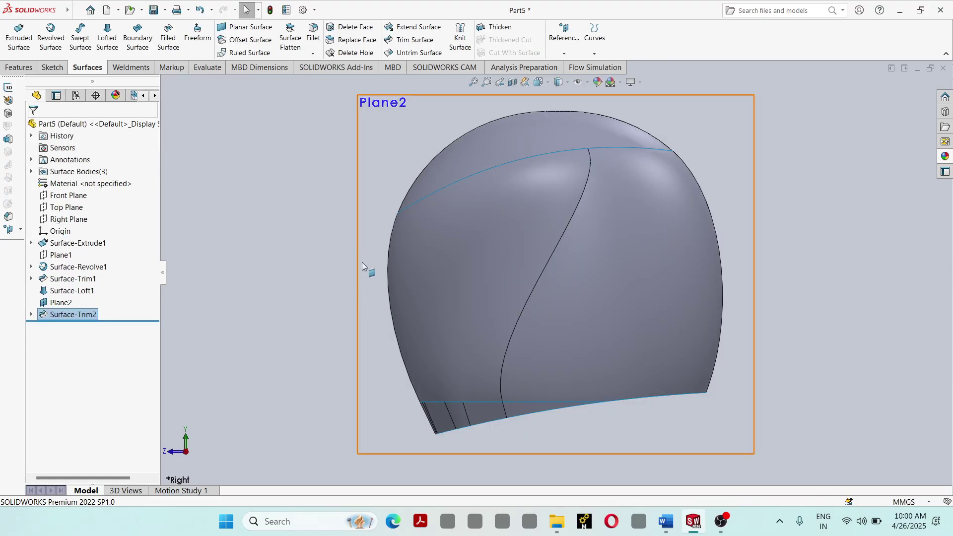
Step: Sketch a three-point V-shaped spline on Plane2 for the visor opening, starting about 143 mm in front of and 106 mm above the origin
left_click(358, 128)
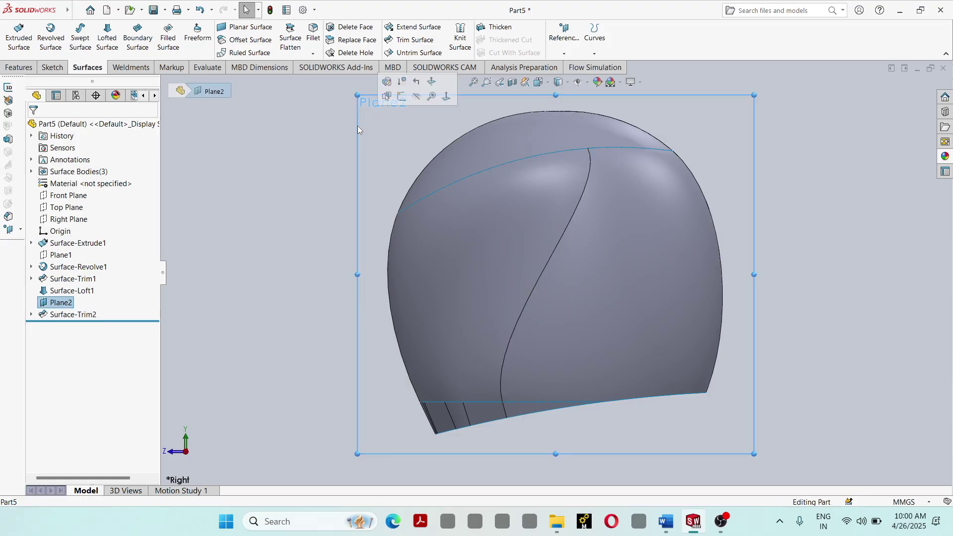
left_click(53, 68)
left_click(134, 28)
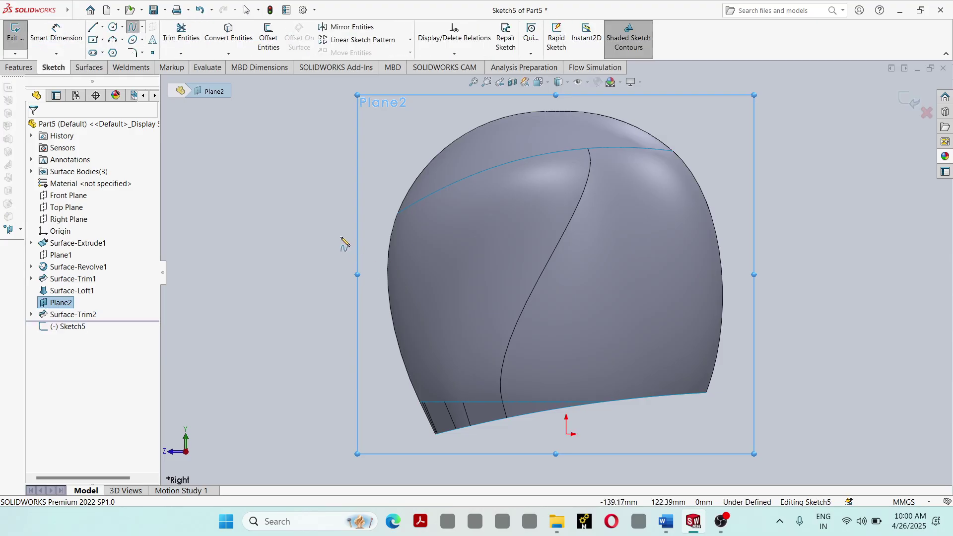
left_click(333, 264)
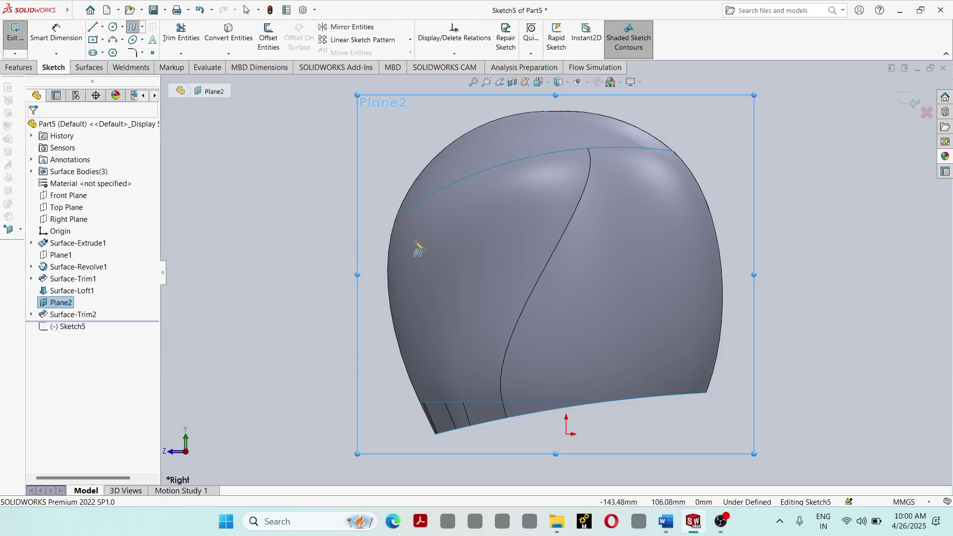
left_click(501, 206)
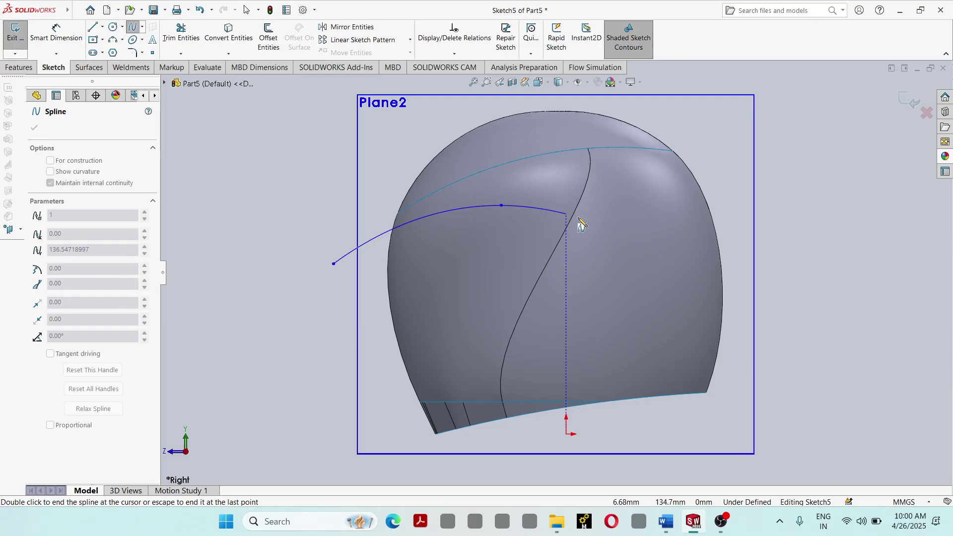
double_click(388, 420)
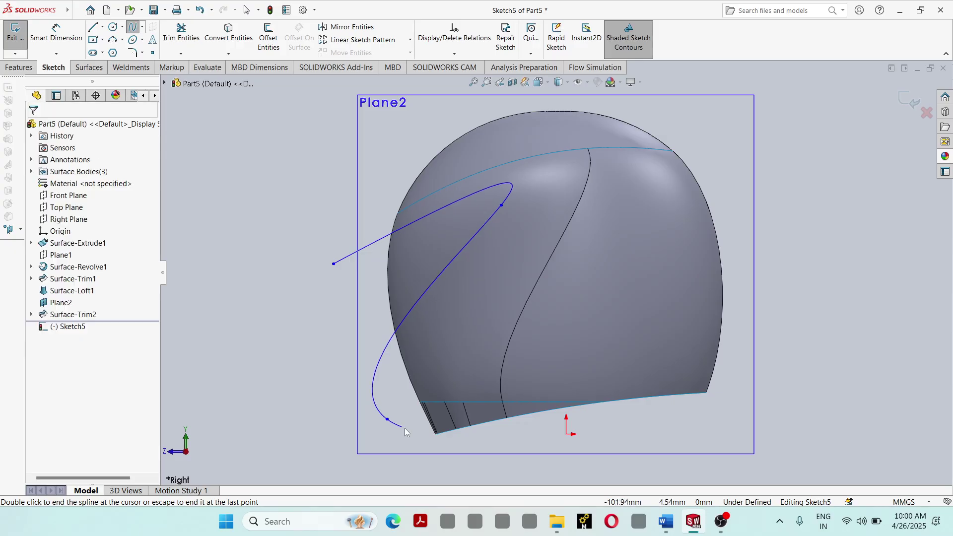
Step: Move the visor spline's middle point to about (-14.2, 152.2)
left_click(502, 206)
left_click_drag(503, 206, 543, 189)
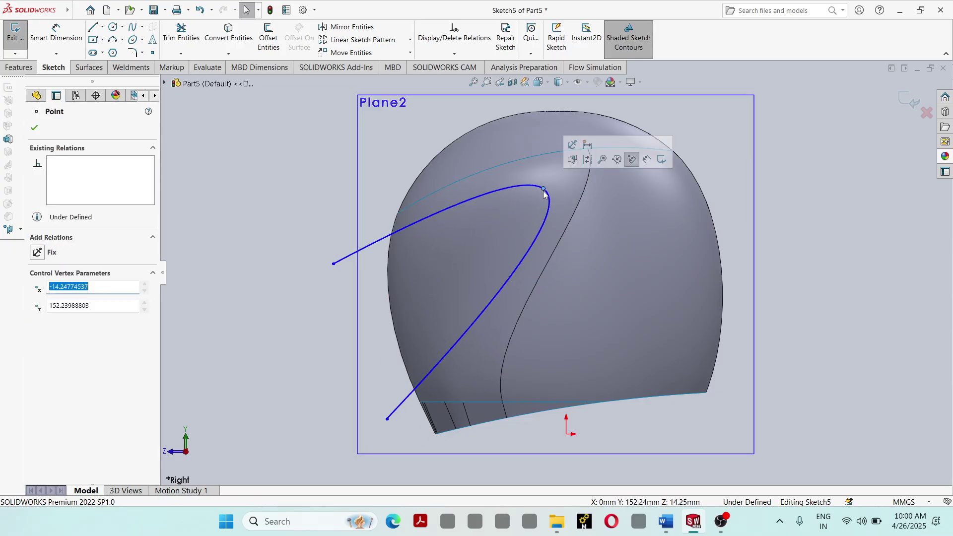
left_click(33, 129)
Step: Trim the lofted surface with the visor spline, removing the front portion enclosed by the curve
left_click(82, 67)
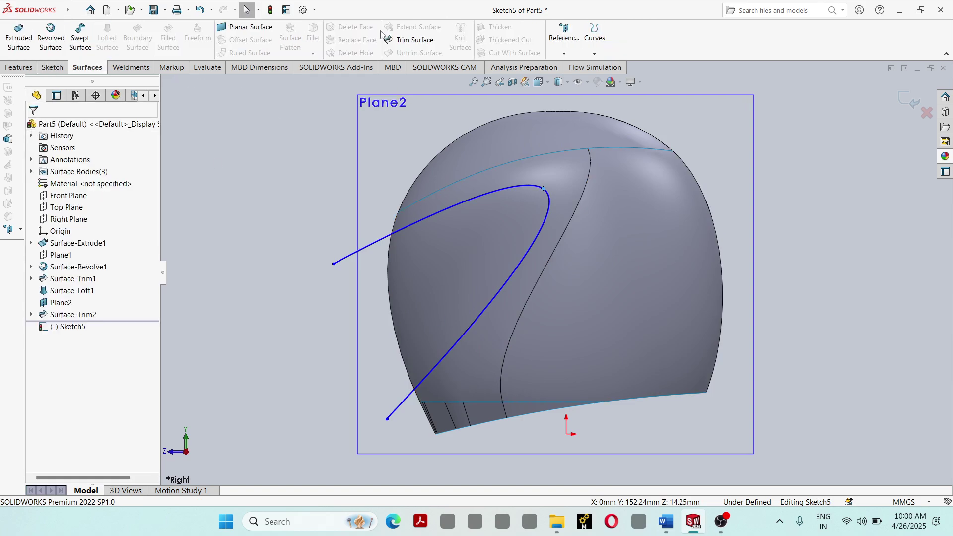
left_click(414, 39)
left_click(421, 229)
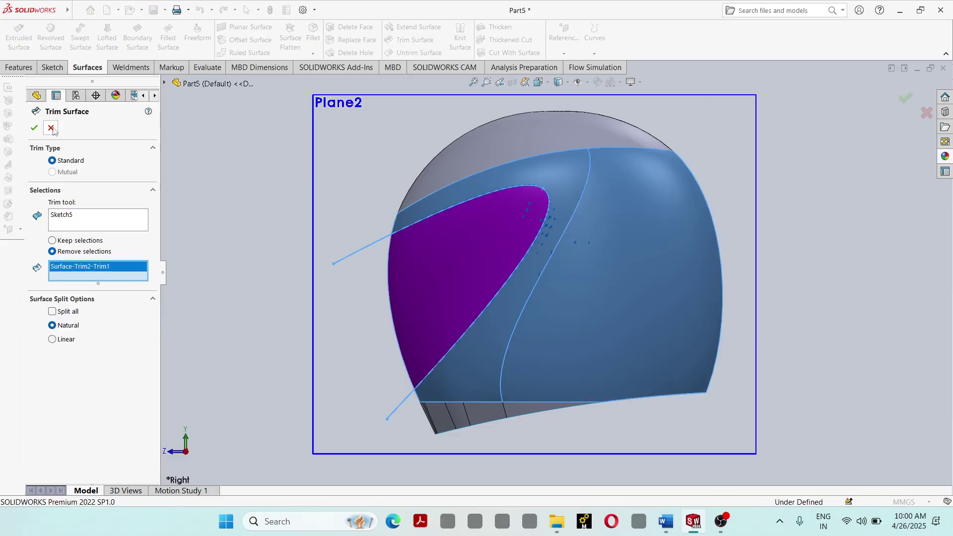
left_click(33, 128)
Step: Hide the reference plane Plane2
middle_click_drag(359, 246, 295, 261)
right_click(741, 147)
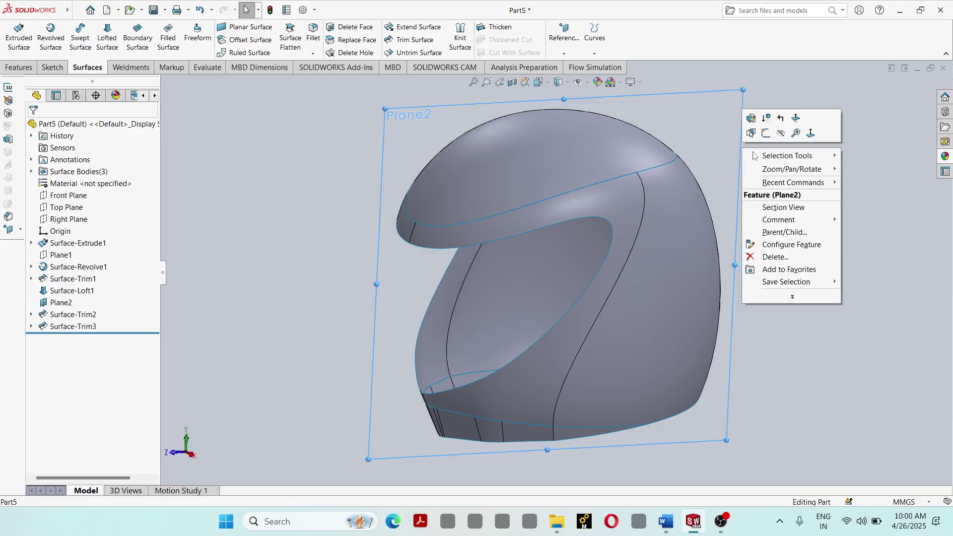
left_click(784, 135)
Step: Change the whole part's appearance color to dark blue
middle_click_drag(722, 221, 646, 105)
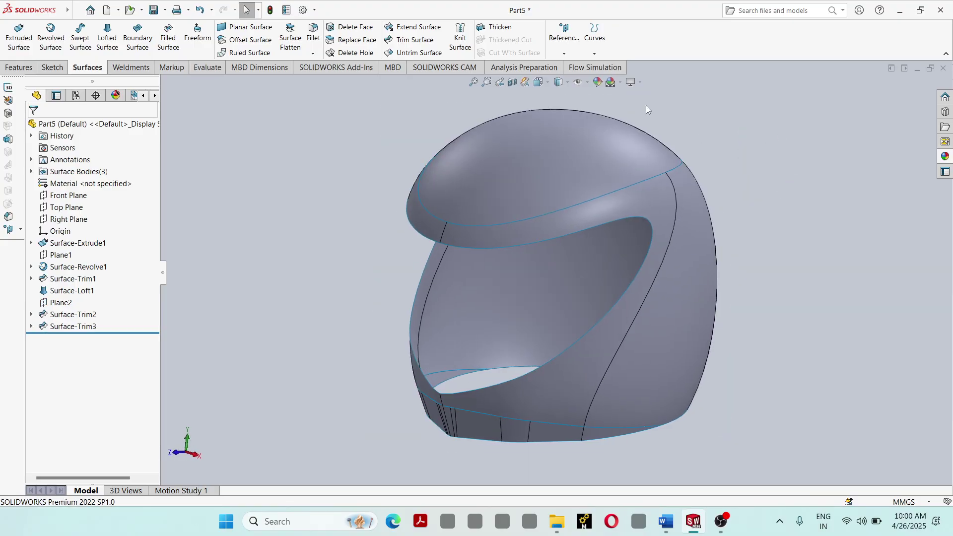
left_click(595, 84)
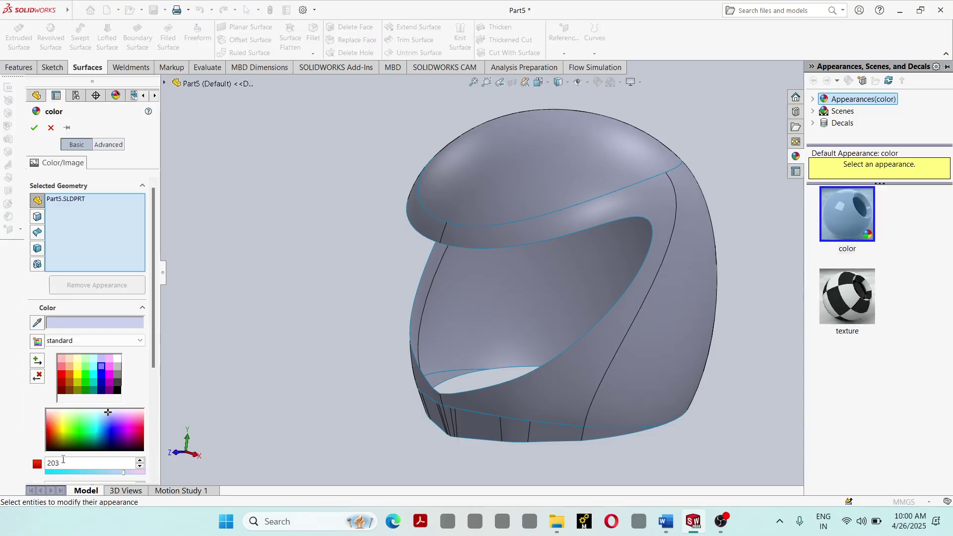
left_click(113, 434)
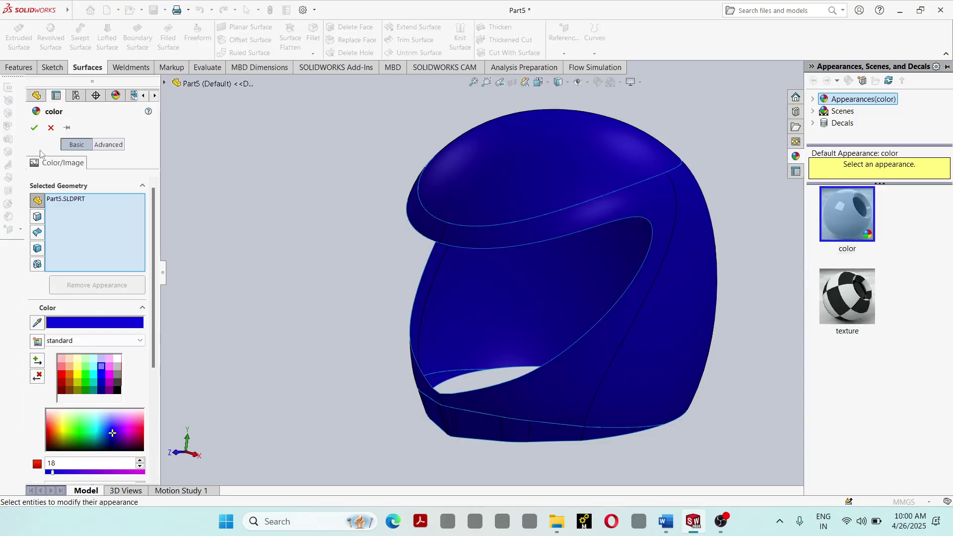
left_click(34, 128)
middle_click_drag(393, 229, 327, 299)
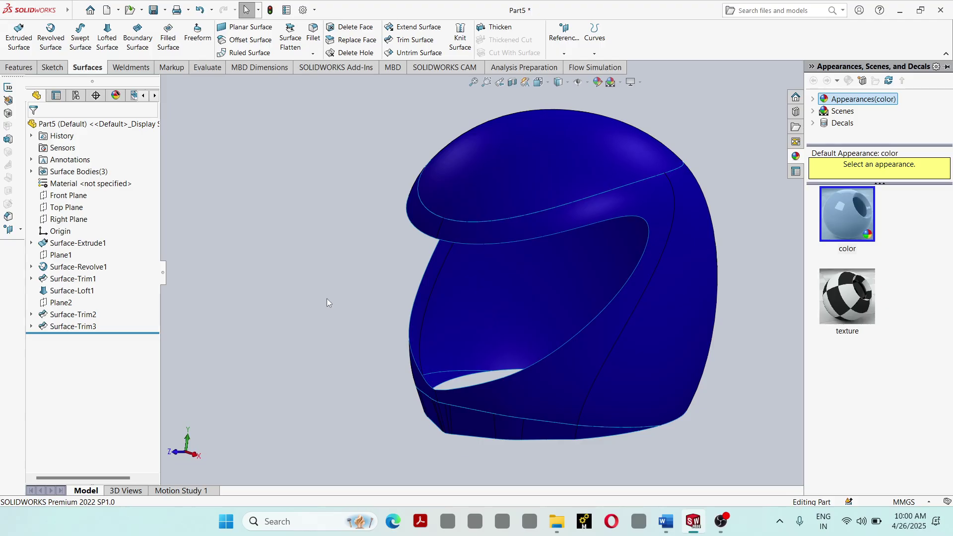
middle_click_drag(327, 299, 509, 307)
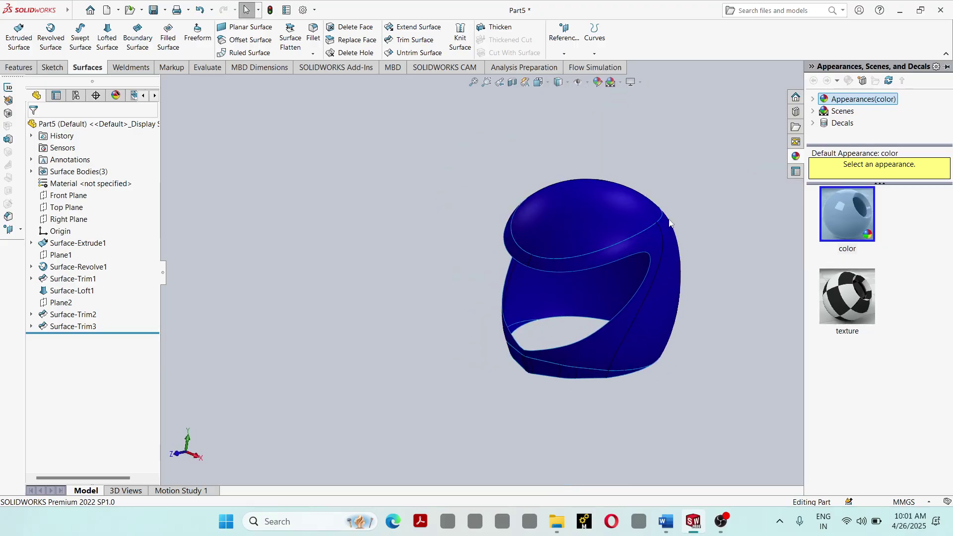
scroll(670, 222, "down", 2)
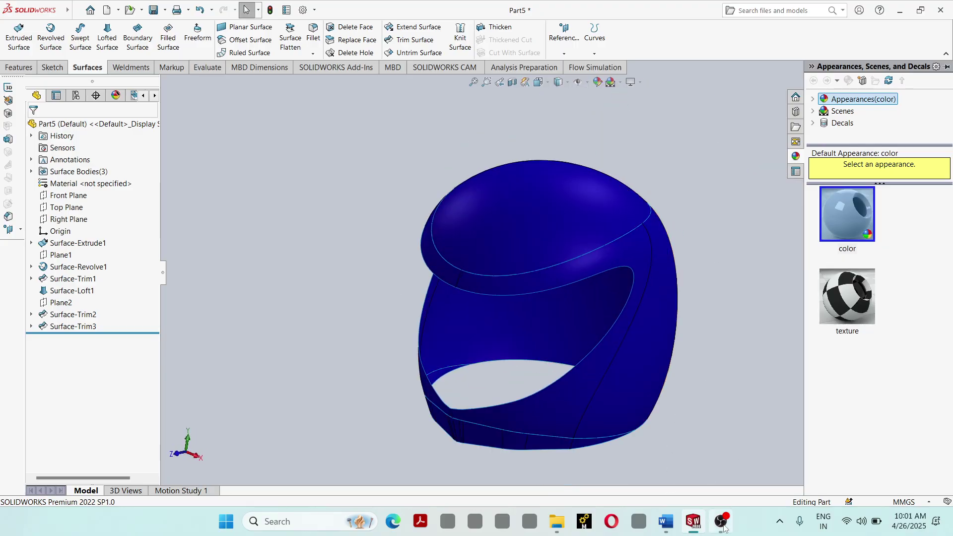